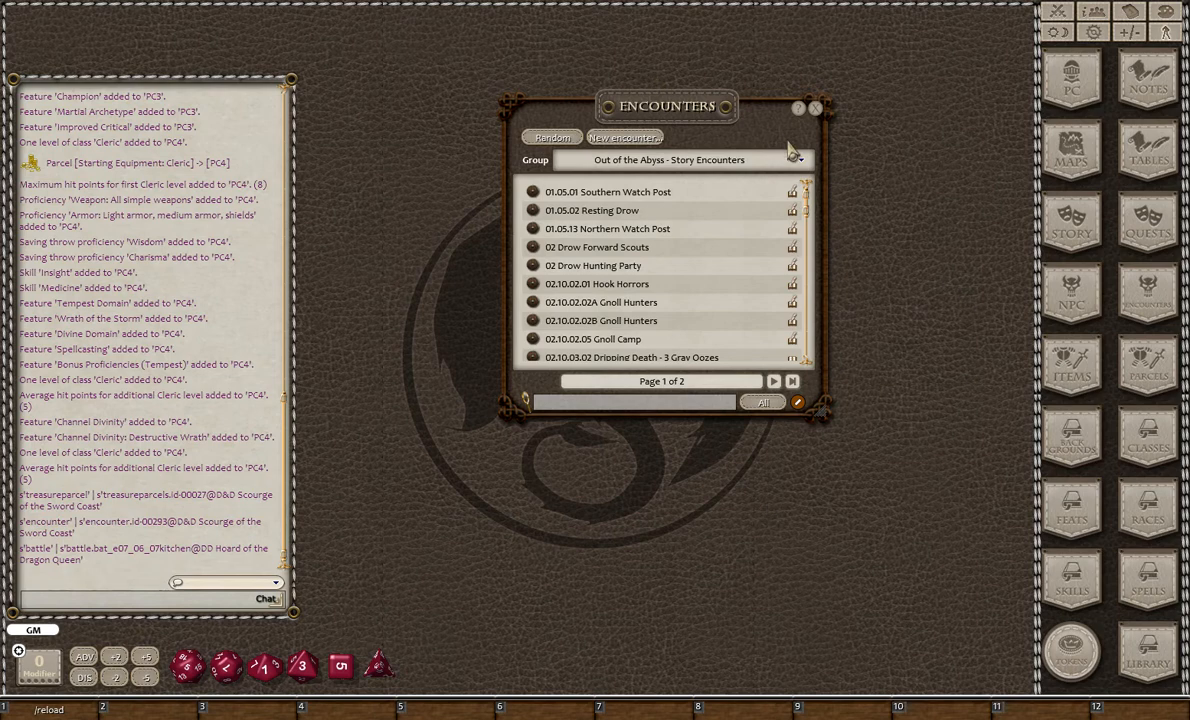
# - Create a new encounter named "test encoutner" and close the encounters list
pyautogui.moveTo(665, 106); pyautogui.dragTo(652, 136)
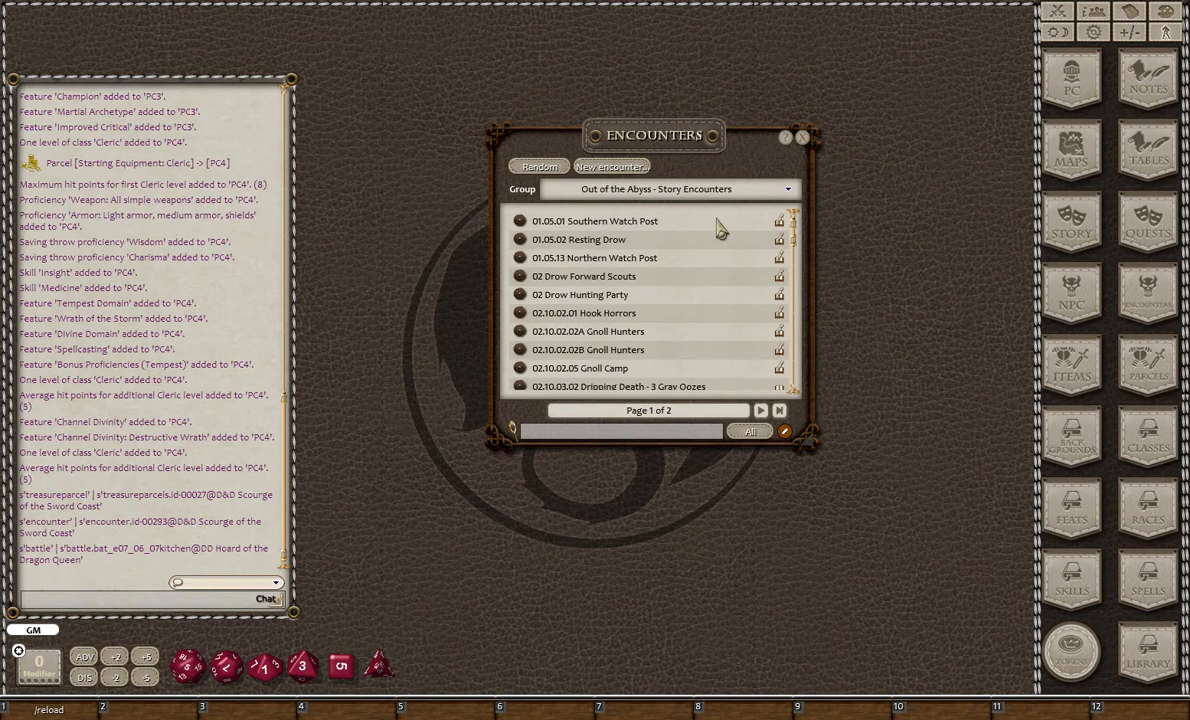
pyautogui.click(628, 172)
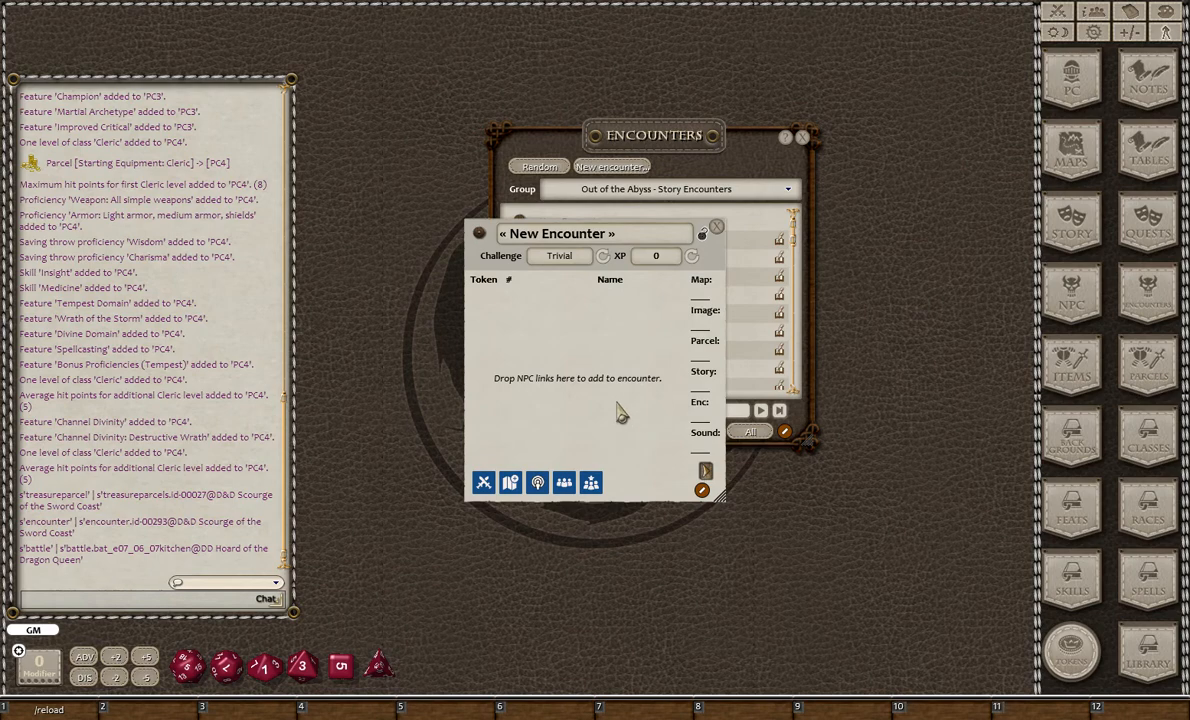
pyautogui.moveTo(663, 148); pyautogui.dragTo(947, 182)
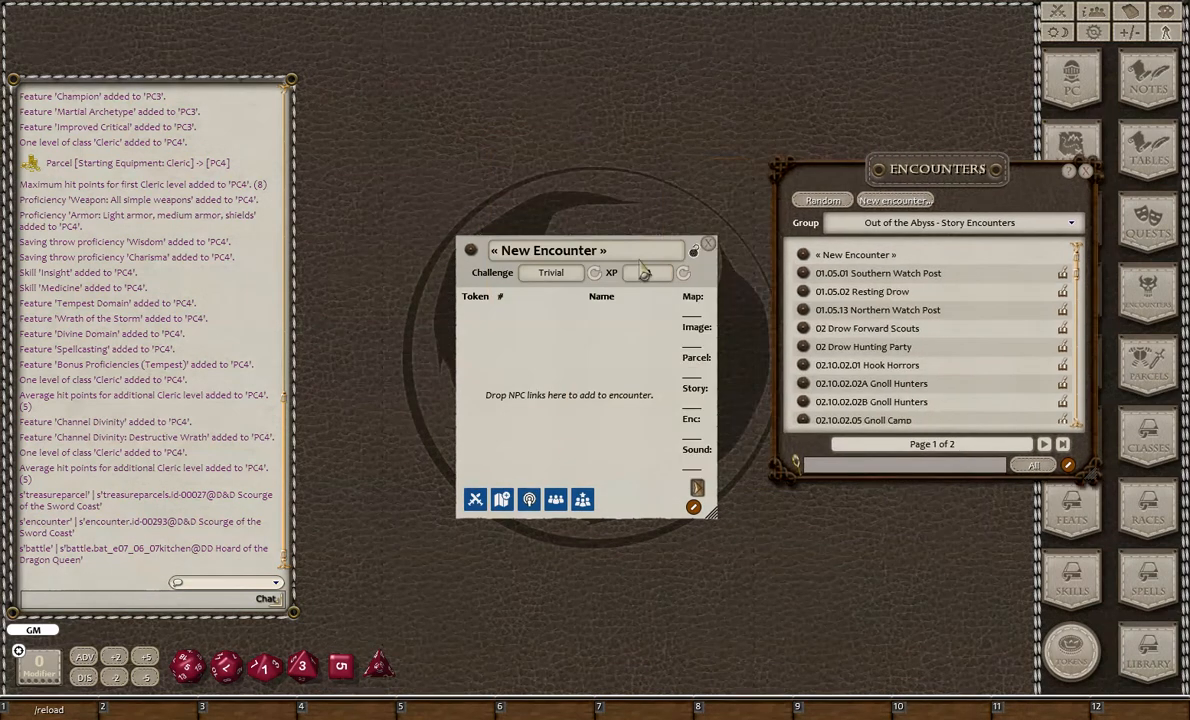
pyautogui.moveTo(586, 377); pyautogui.dragTo(542, 305)
pyautogui.click(497, 182)
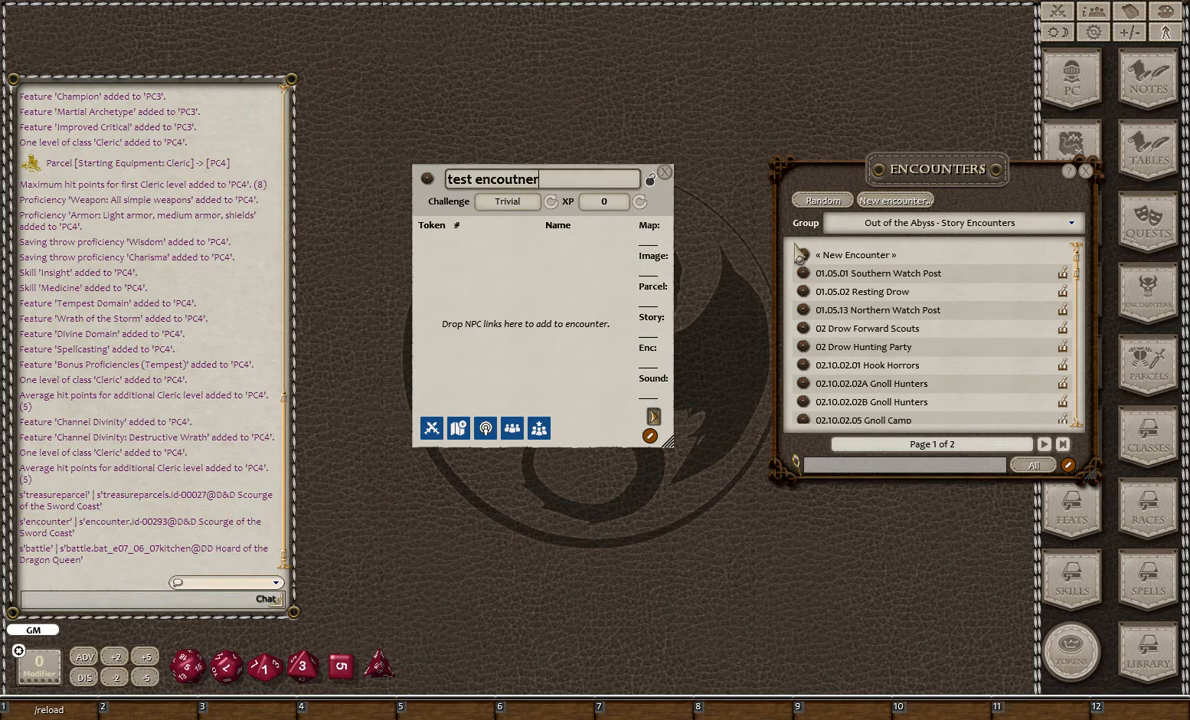
pyautogui.click(1085, 171)
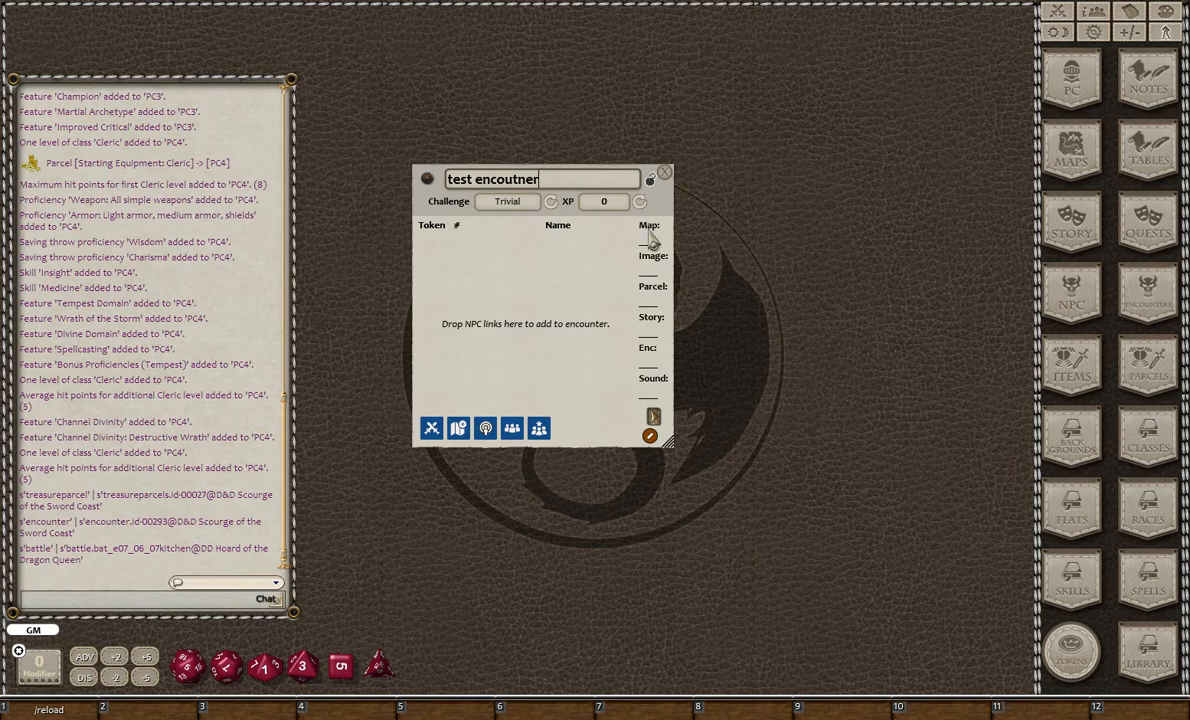
# - Open the images and maps list and link Cultist Pens Map as the encounter's map
pyautogui.click(1086, 151)
pyautogui.moveTo(812, 316); pyautogui.dragTo(859, 198)
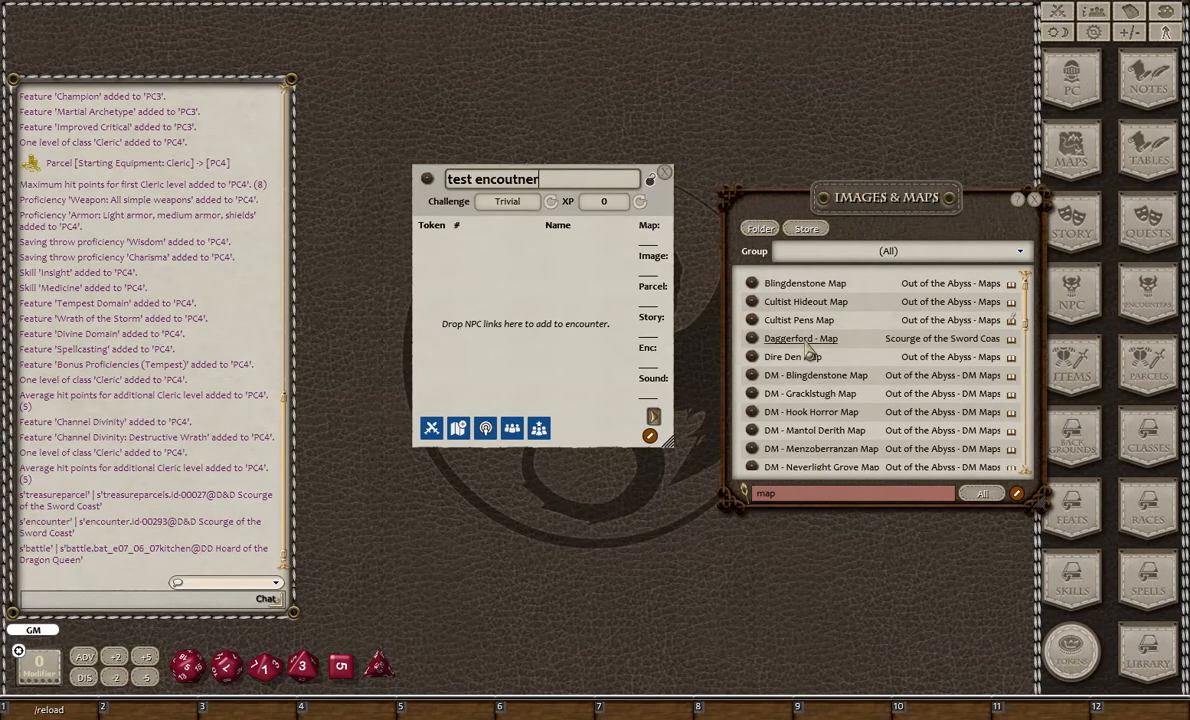
pyautogui.moveTo(751, 322); pyautogui.dragTo(651, 240)
pyautogui.moveTo(908, 226); pyautogui.dragTo(886, 258)
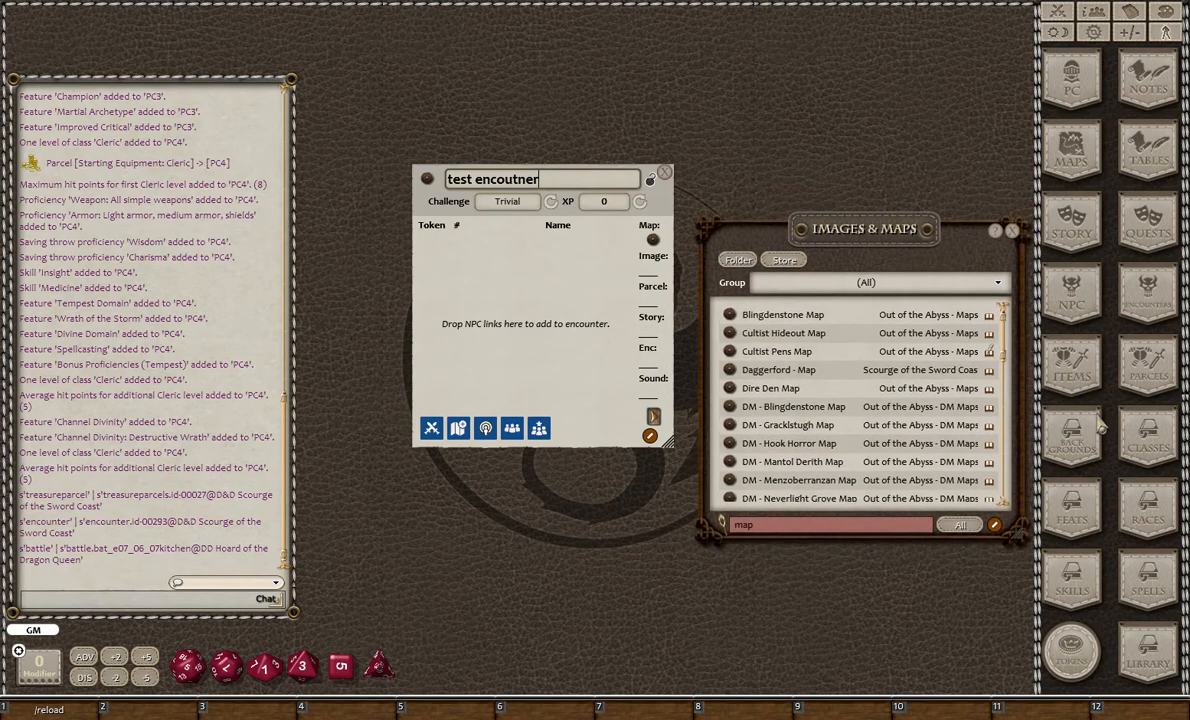
# - Search the images for "battle" and link Beholder-Battle as the encounter's image
pyautogui.click(1072, 166)
pyautogui.click(1072, 166)
pyautogui.scroll(-5, 818, 485)
pyautogui.scroll(-5, 818, 485)
pyautogui.click(818, 524)
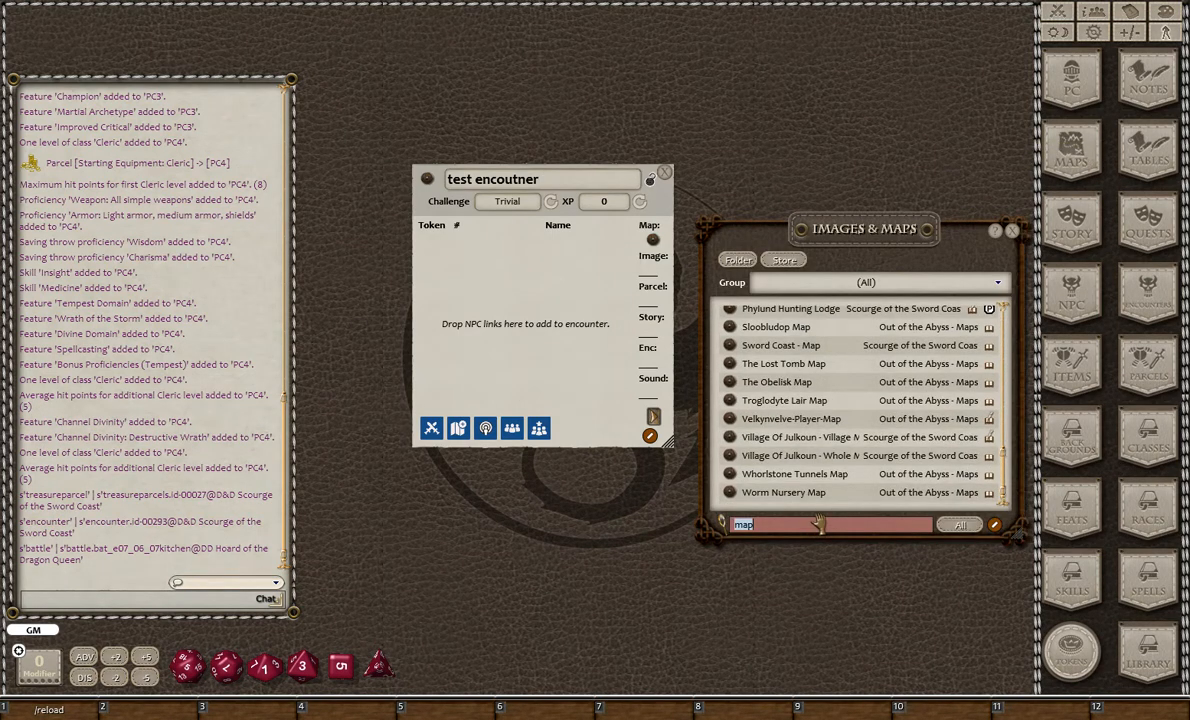
pyautogui.press('BackSpace')
pyautogui.press('BackSpace')
pyautogui.press('BackSpace')
pyautogui.write('battle')
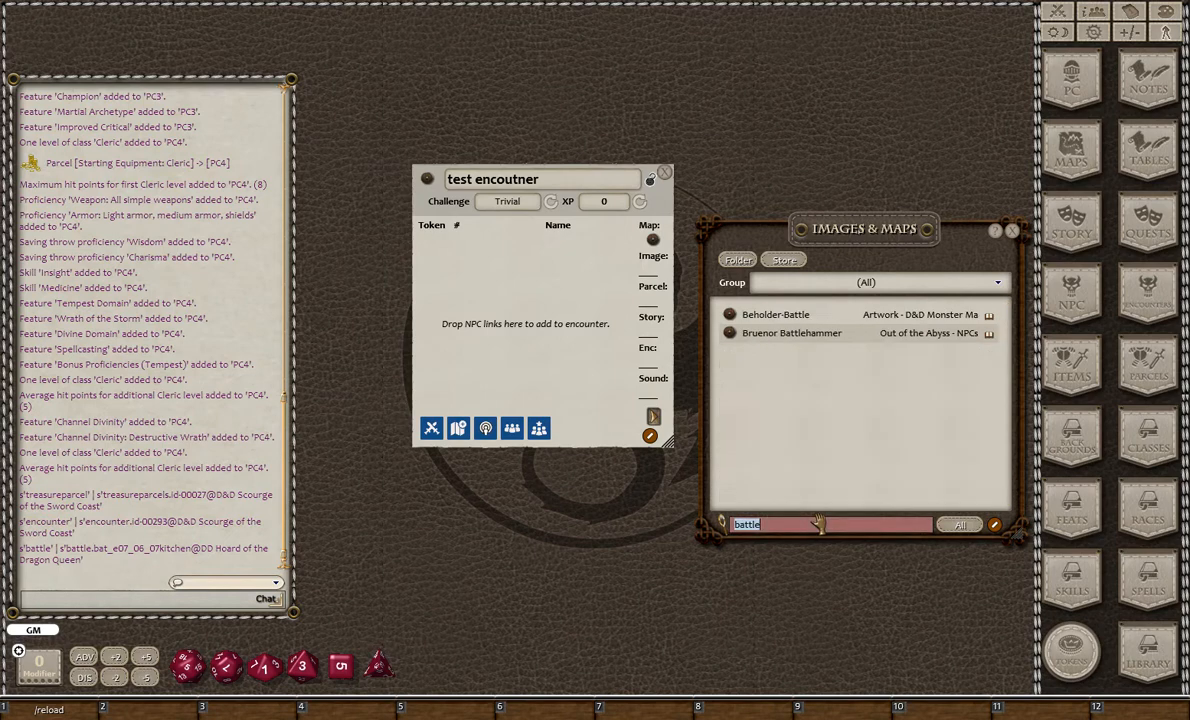
pyautogui.moveTo(734, 315); pyautogui.dragTo(652, 272)
pyautogui.click(652, 272)
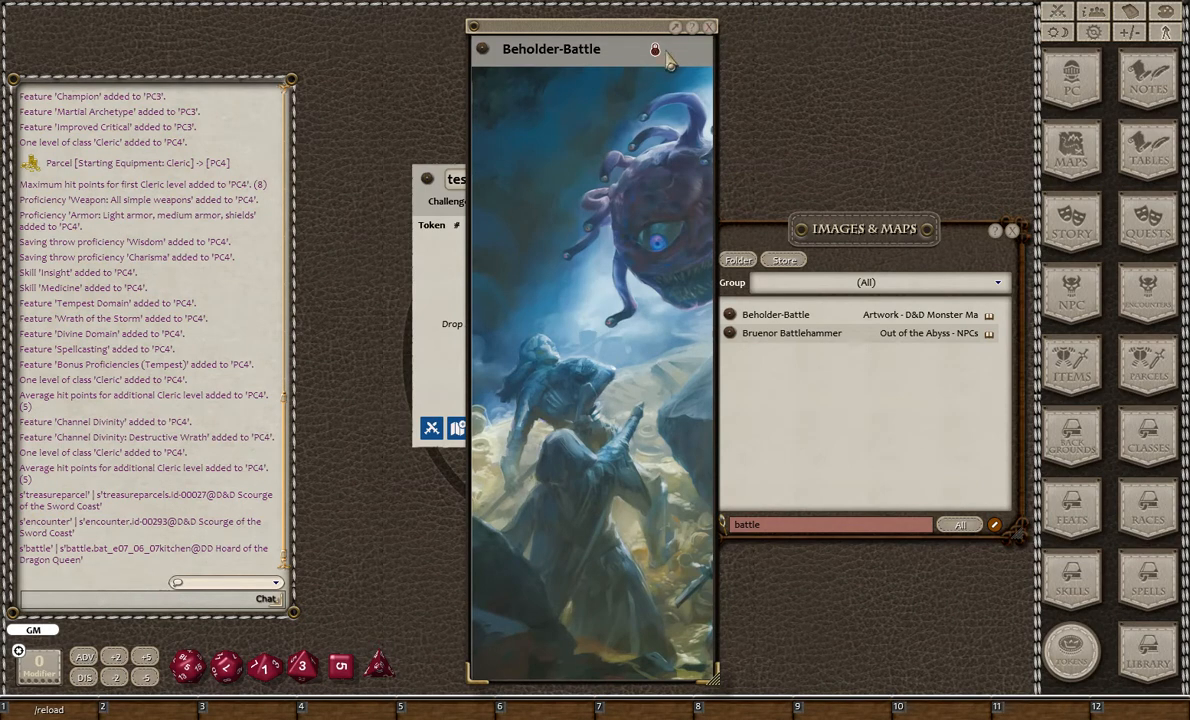
pyautogui.click(710, 30)
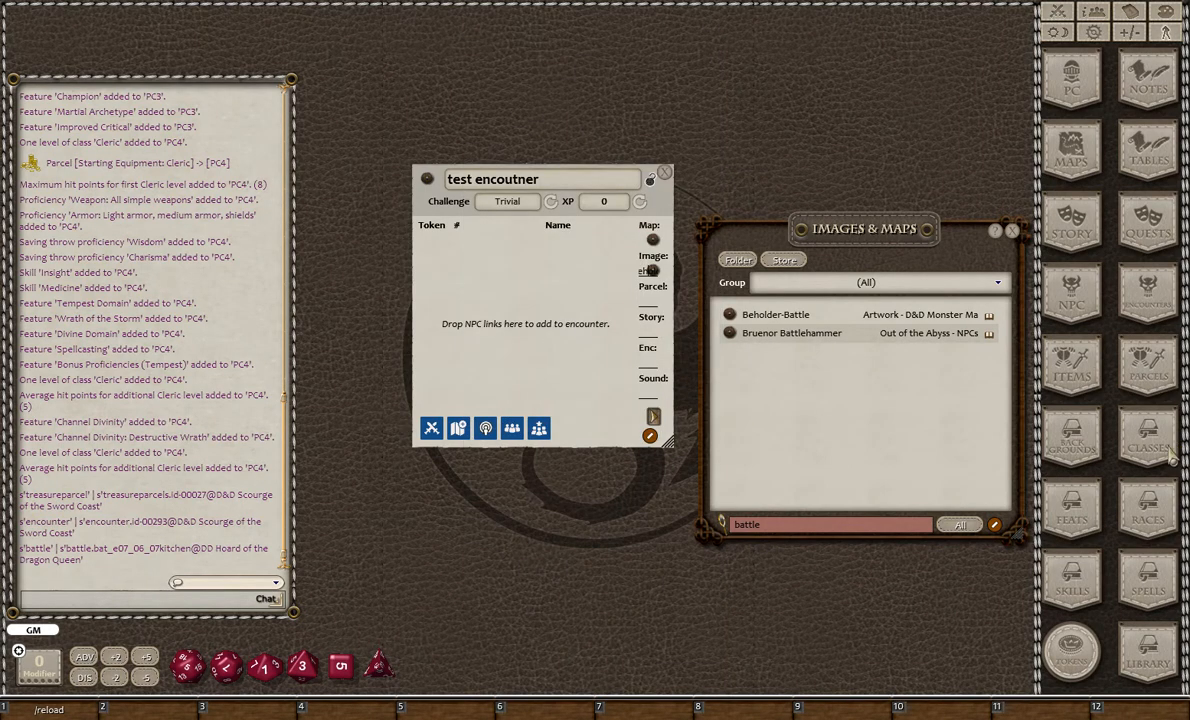
# - Link the 00 Goblin Treasure (Each) parcel to the encounter, closing the parcels list when done
pyautogui.click(1148, 365)
pyautogui.moveTo(735, 264); pyautogui.dragTo(645, 298)
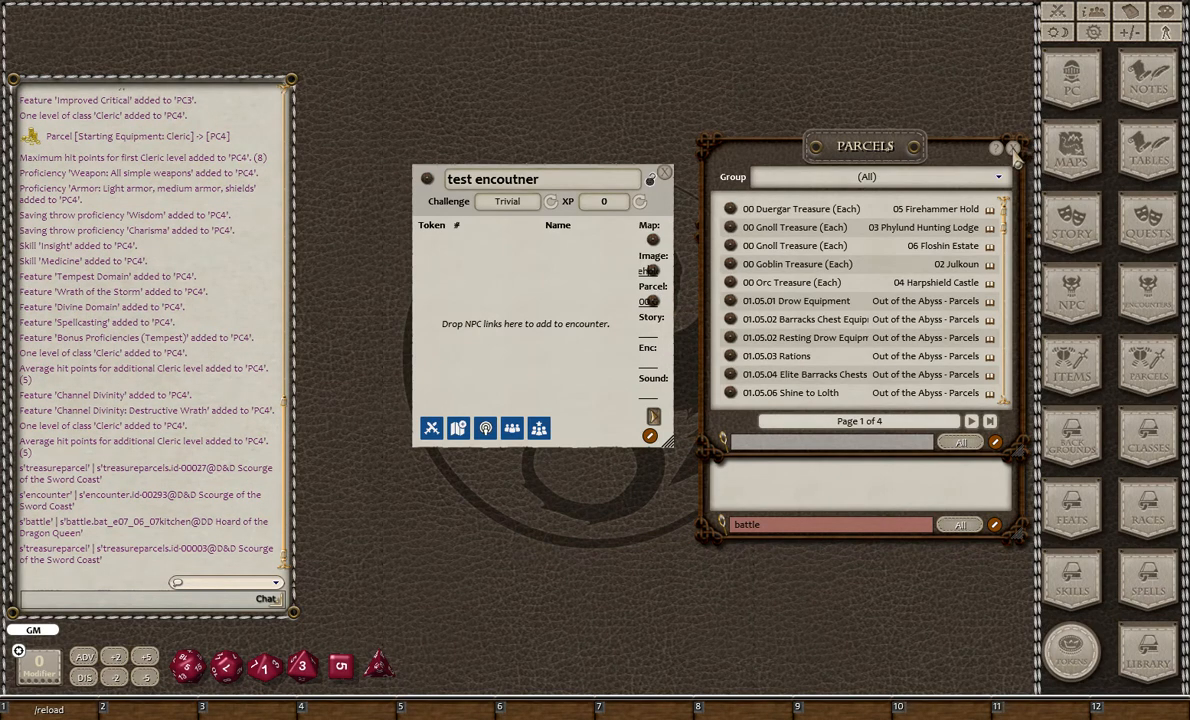
pyautogui.click(1013, 148)
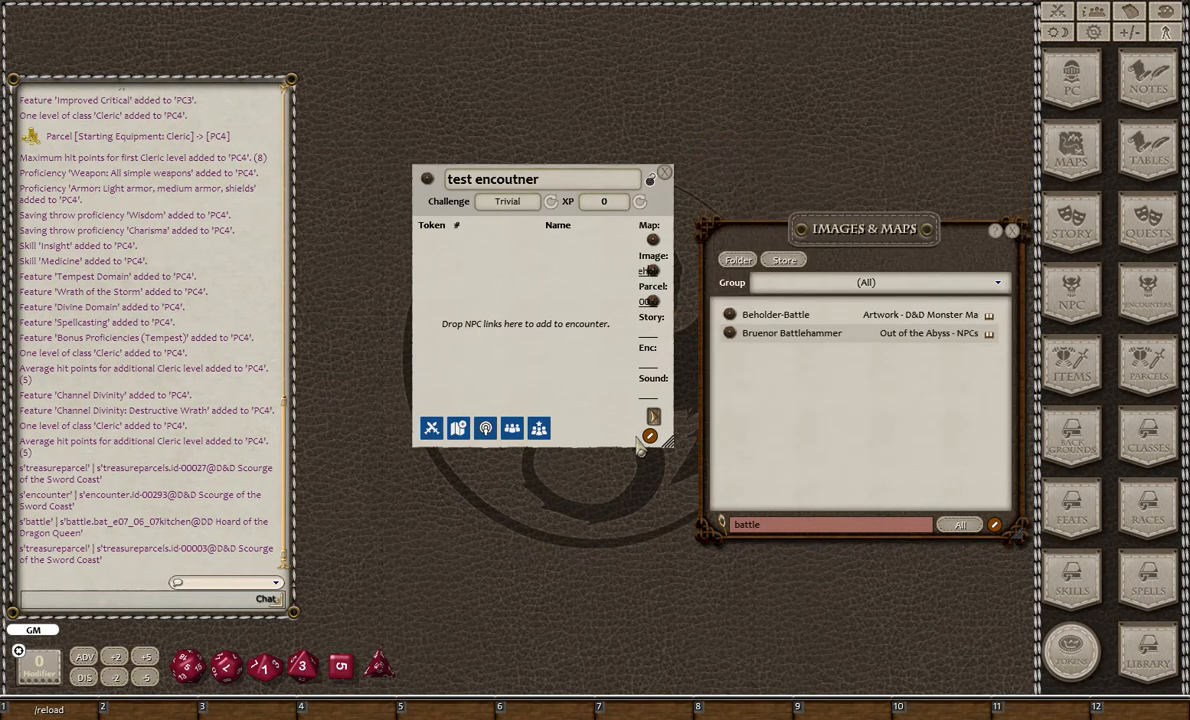
# - Link the story entry "01-03 A New Day" to the encounter and close the story list
pyautogui.click(1093, 233)
pyautogui.scroll(-3, 700, 330)
pyautogui.moveTo(738, 385); pyautogui.dragTo(651, 331)
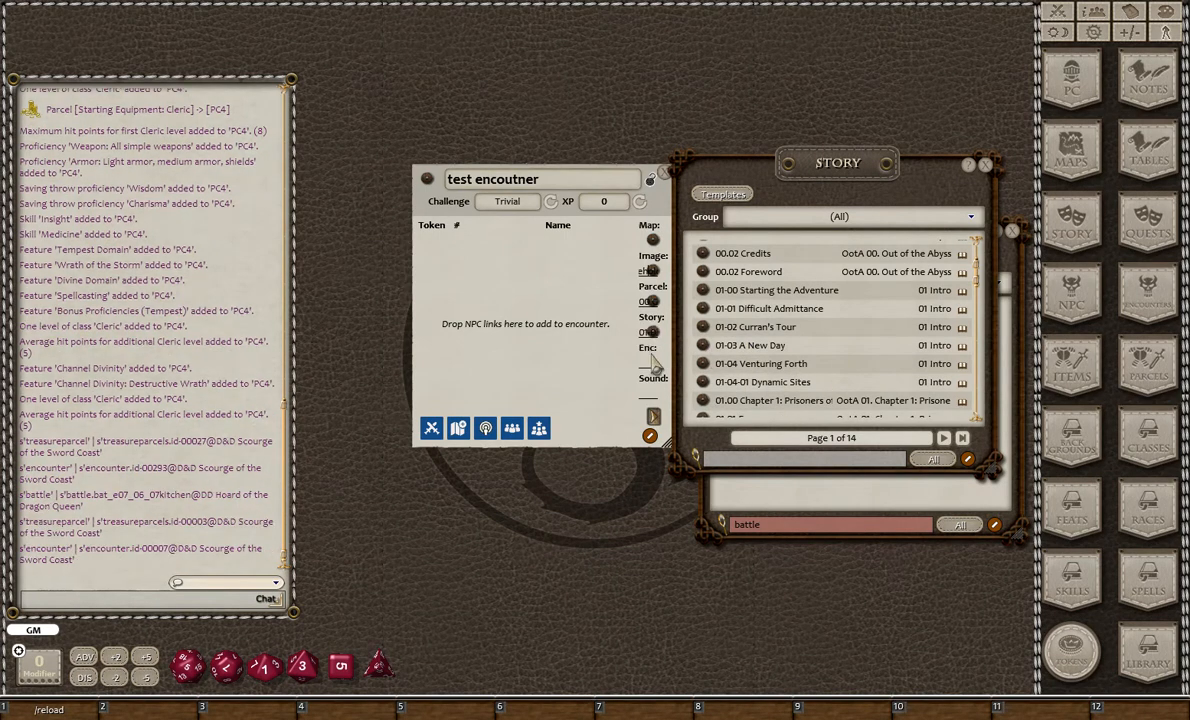
pyautogui.click(987, 165)
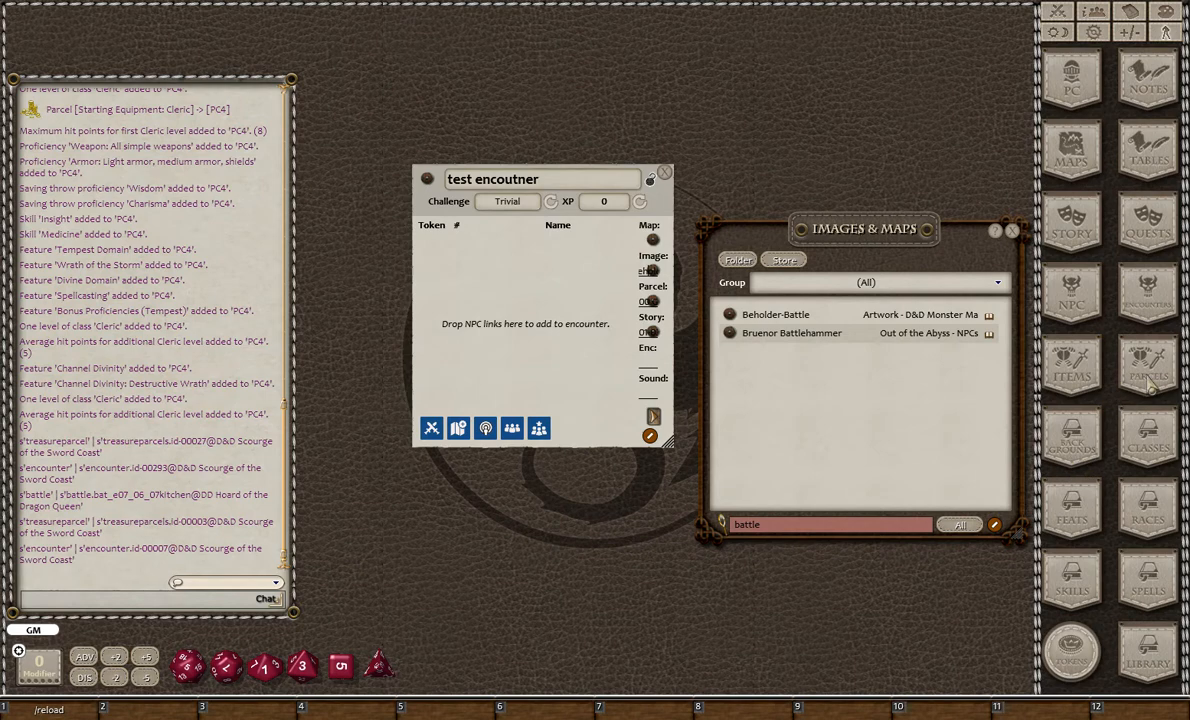
# - Link the 02.10.02.05 Gnoll Camp encounter to the test encounter
pyautogui.click(1148, 292)
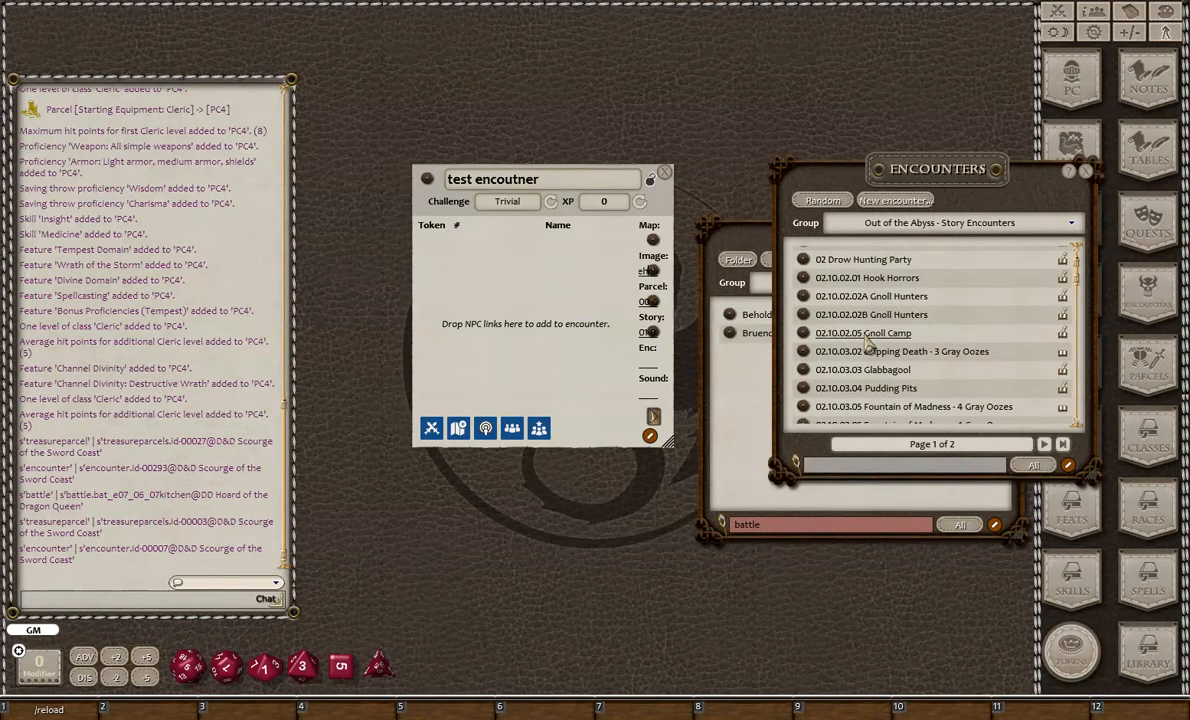
pyautogui.moveTo(805, 333); pyautogui.dragTo(600, 340)
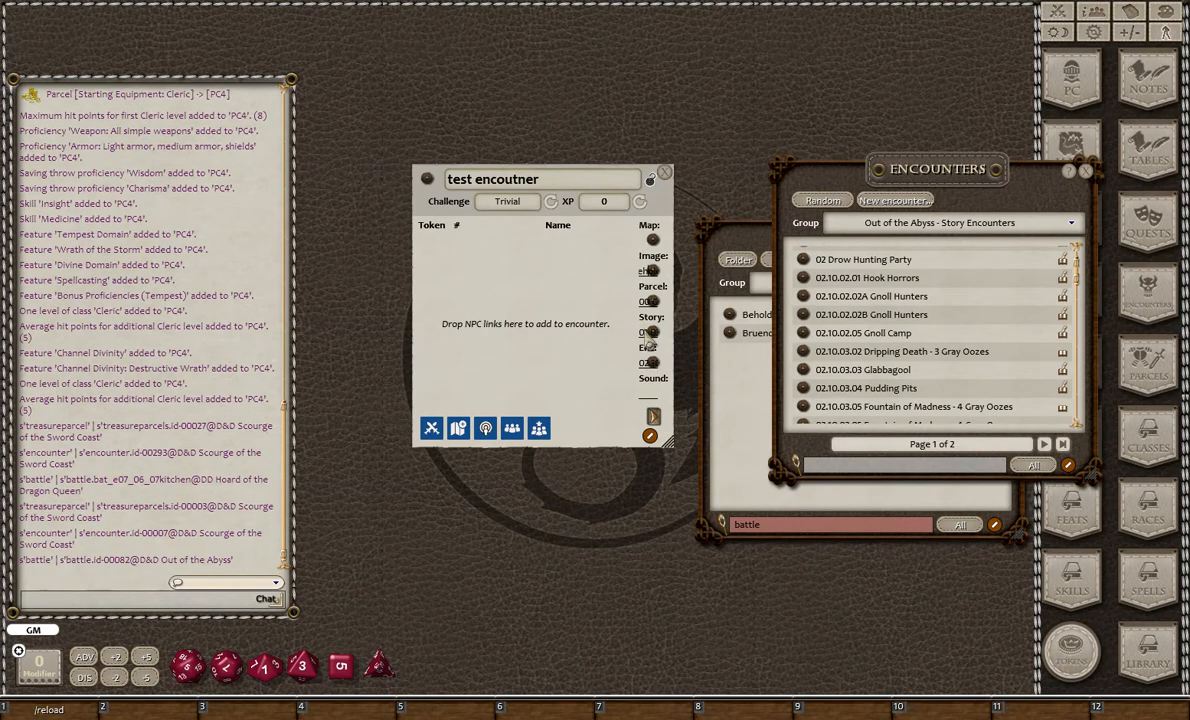
pyautogui.moveTo(543, 350); pyautogui.dragTo(517, 352)
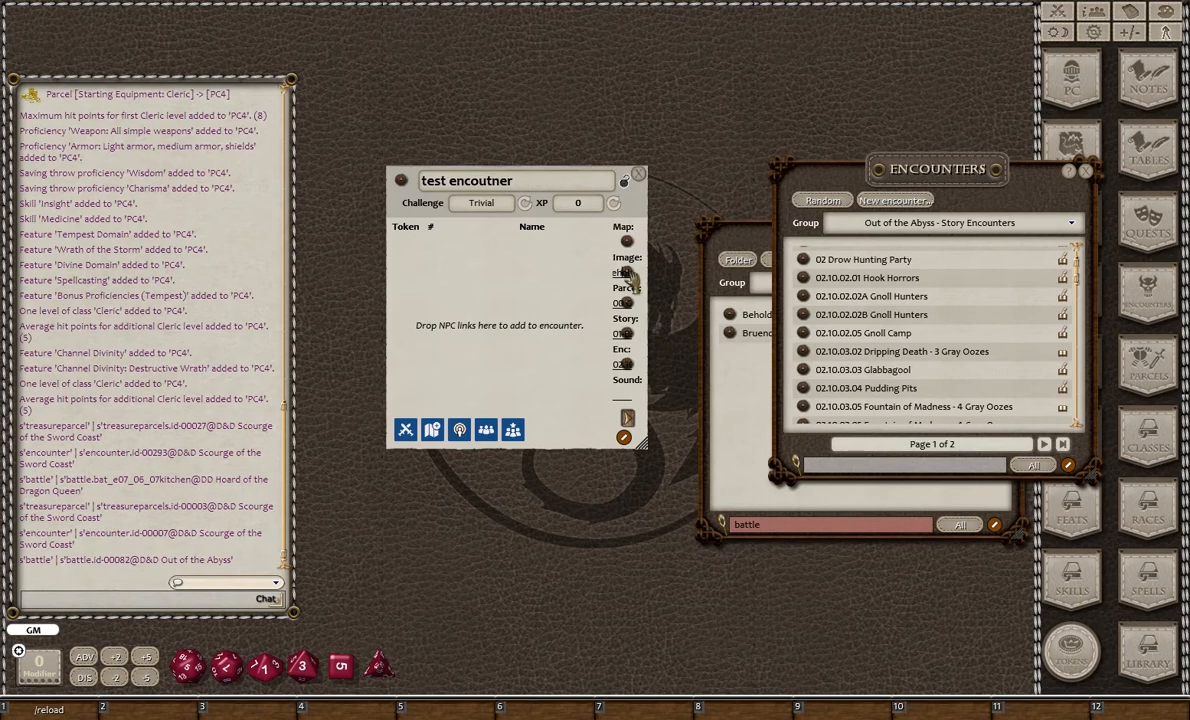
# - View the linked Beholder-Battle image and check the full names of the encounter's links before collapsing them
pyautogui.click(621, 272)
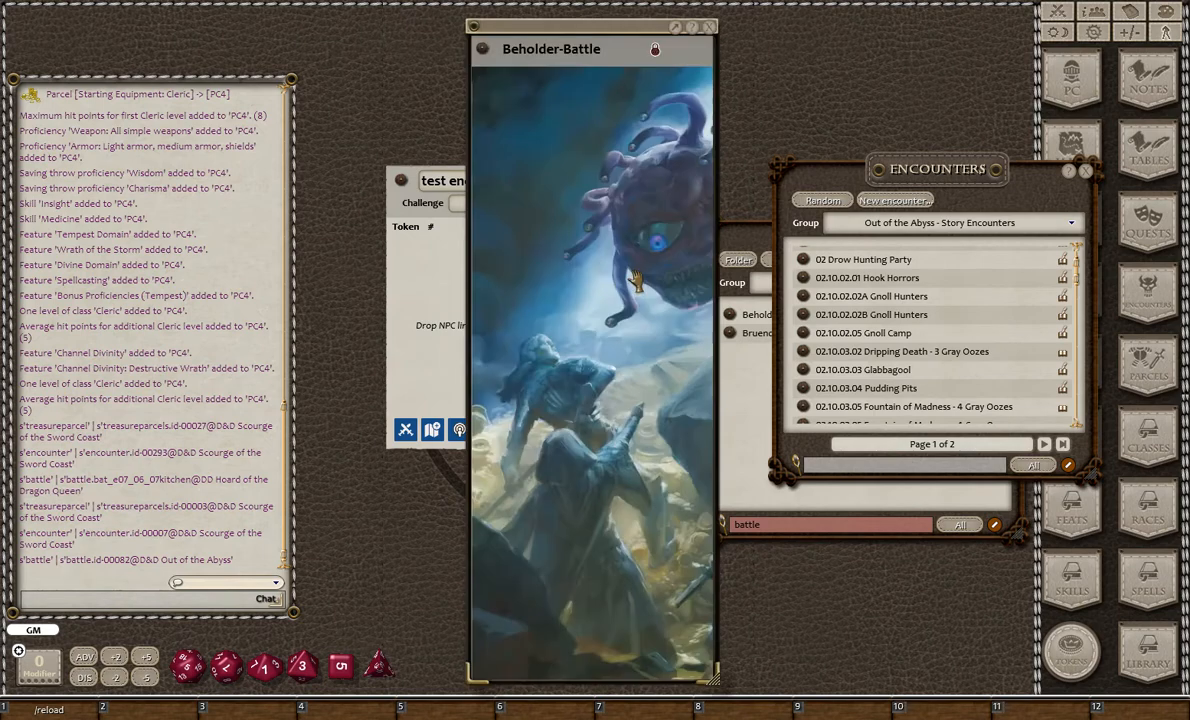
pyautogui.click(710, 28)
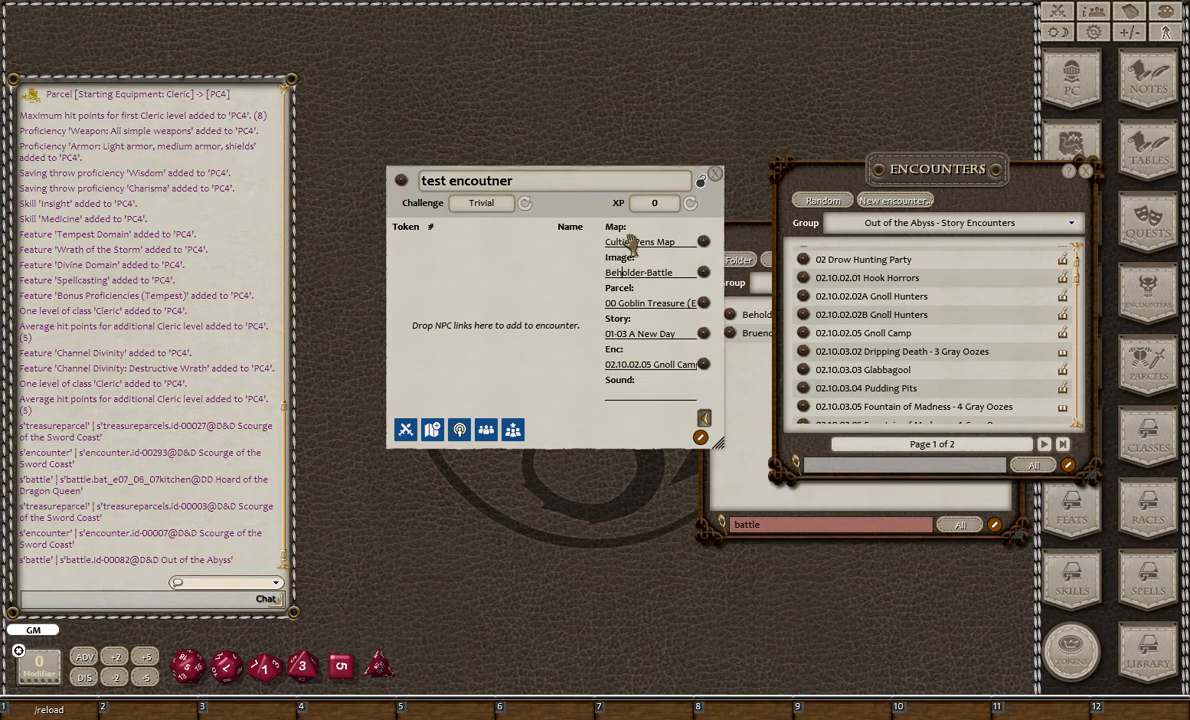
pyautogui.click(704, 418)
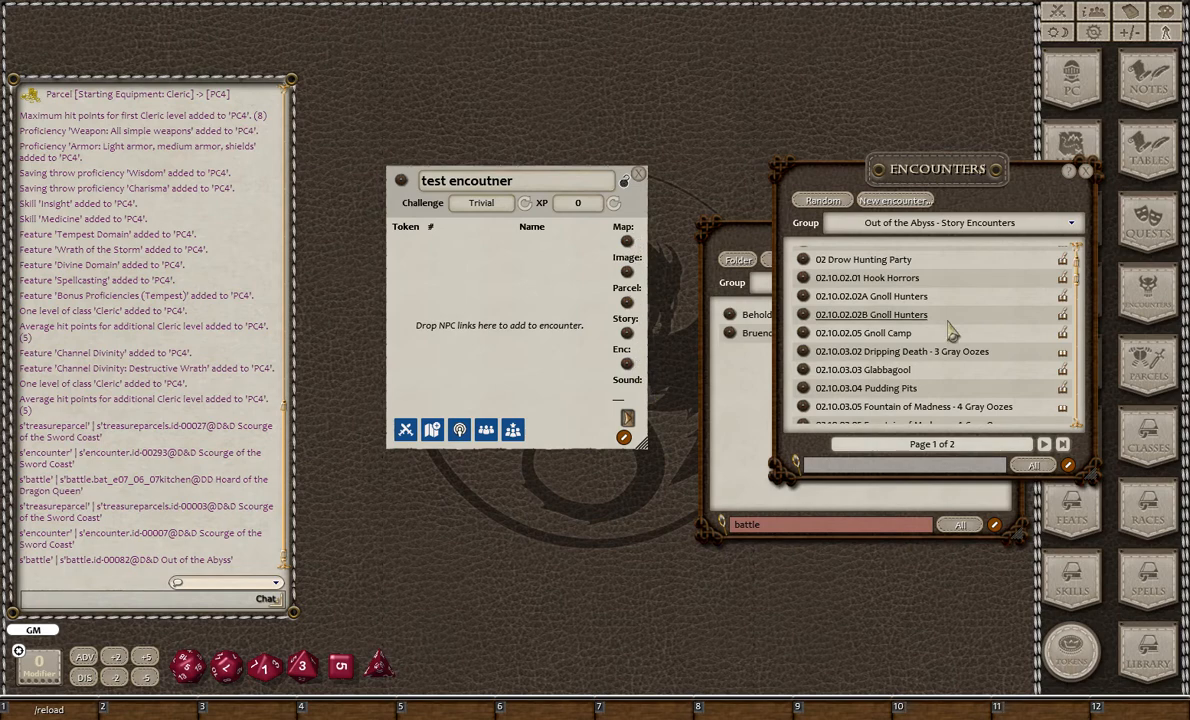
# - Close the open lists and add an Aquatic Troll, two Apes and an Ash Zombie from the NPC list to the encounter
pyautogui.click(1086, 172)
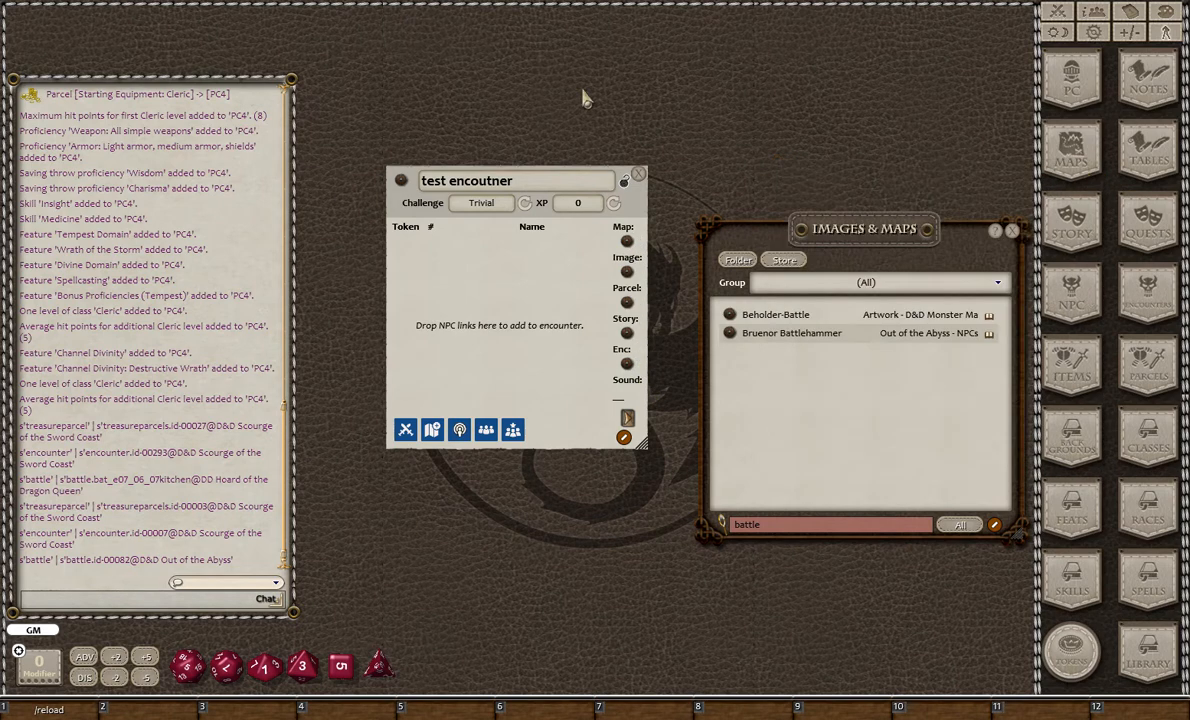
pyautogui.click(1013, 231)
pyautogui.click(1071, 292)
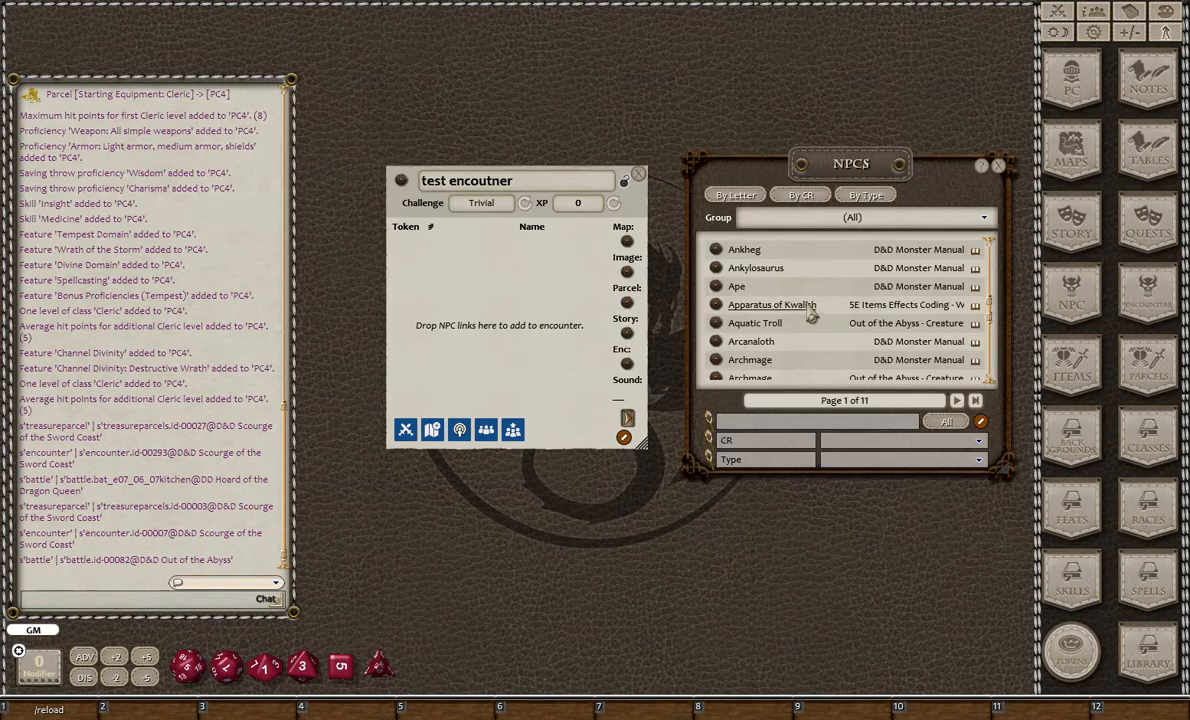
pyautogui.moveTo(718, 325); pyautogui.dragTo(515, 303)
pyautogui.moveTo(716, 287); pyautogui.dragTo(484, 328)
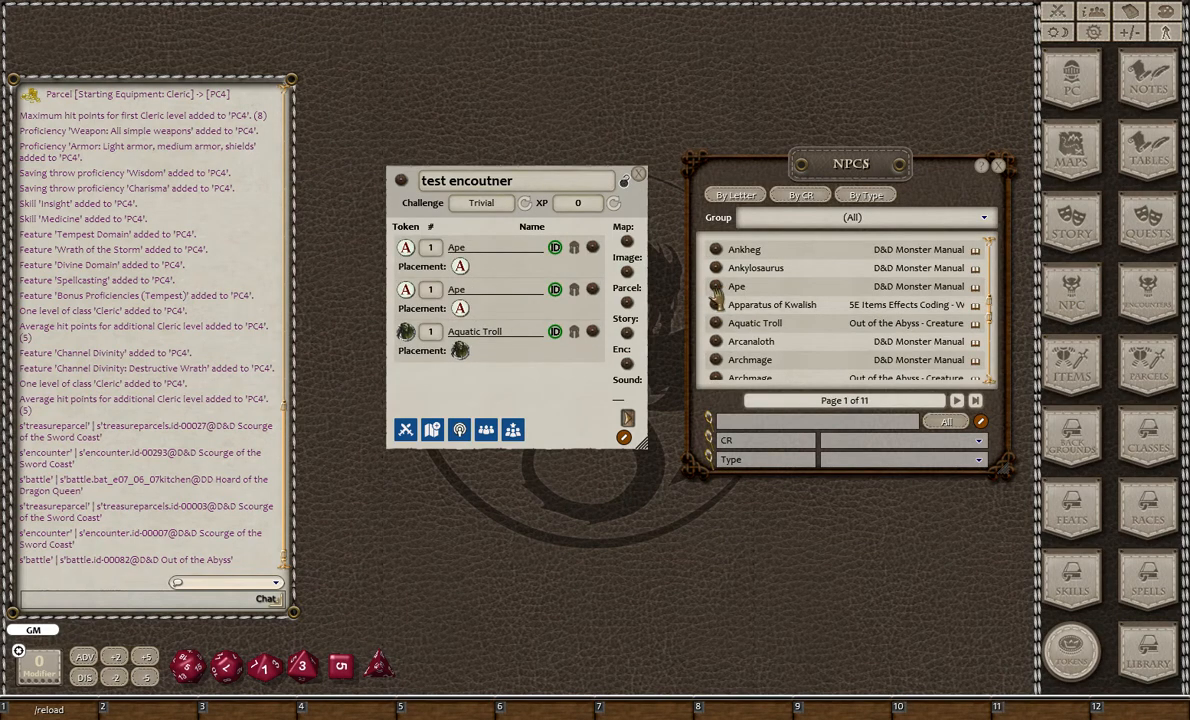
pyautogui.scroll(-3, 716, 366)
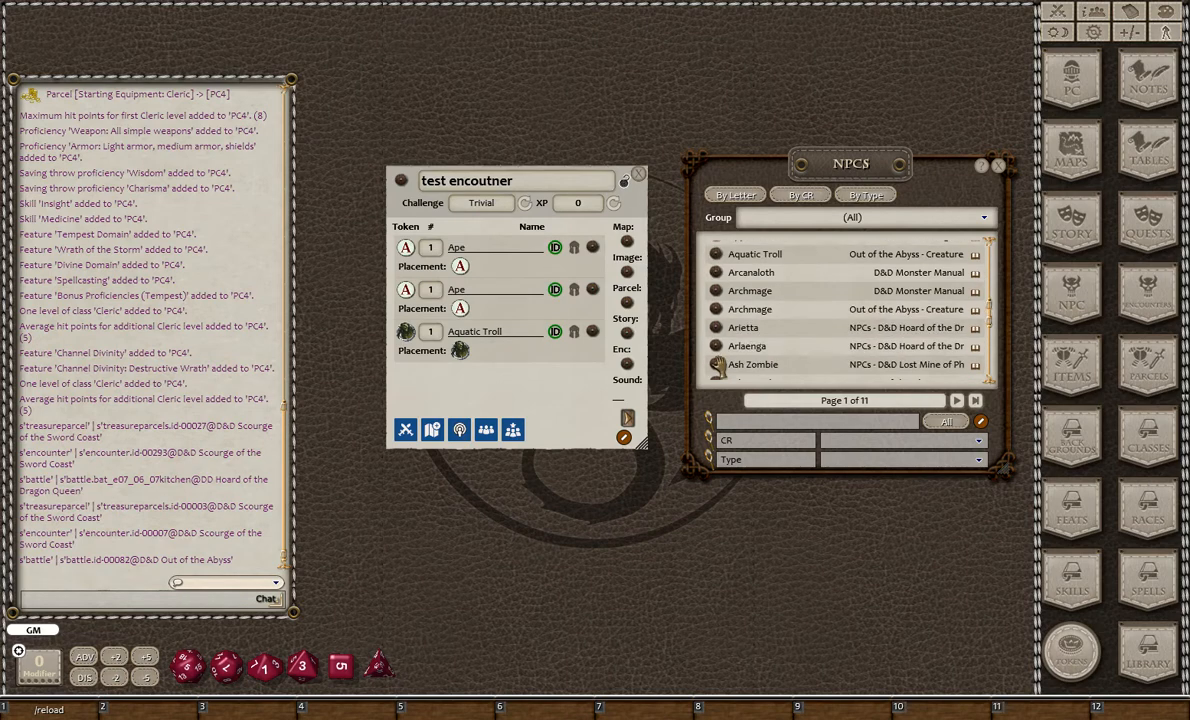
pyautogui.moveTo(718, 366); pyautogui.dragTo(493, 350)
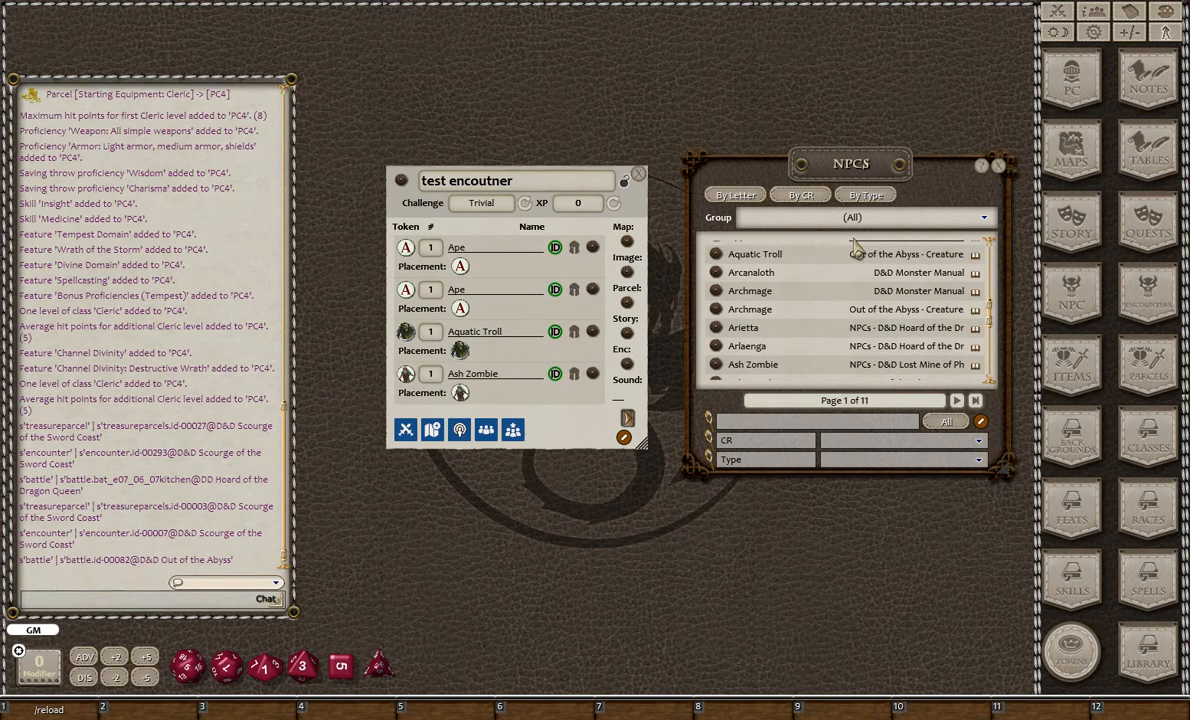
pyautogui.click(998, 164)
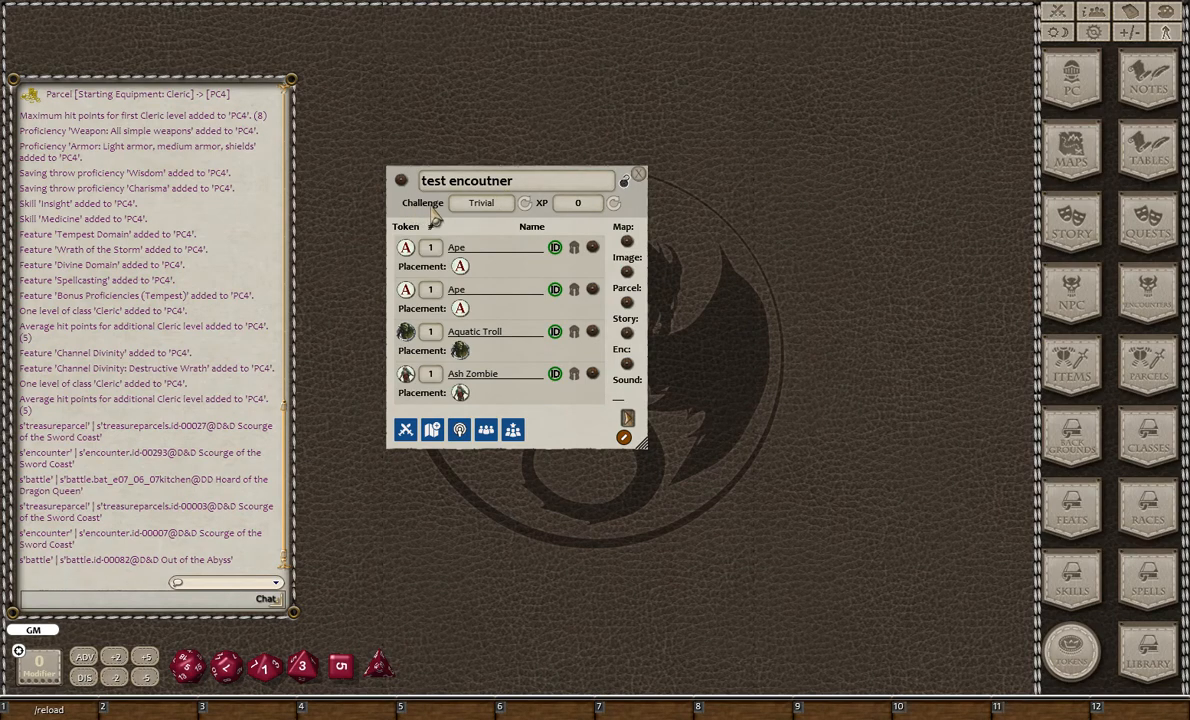
# - Review the party's characters in the combat tracker
pyautogui.click(1049, 9)
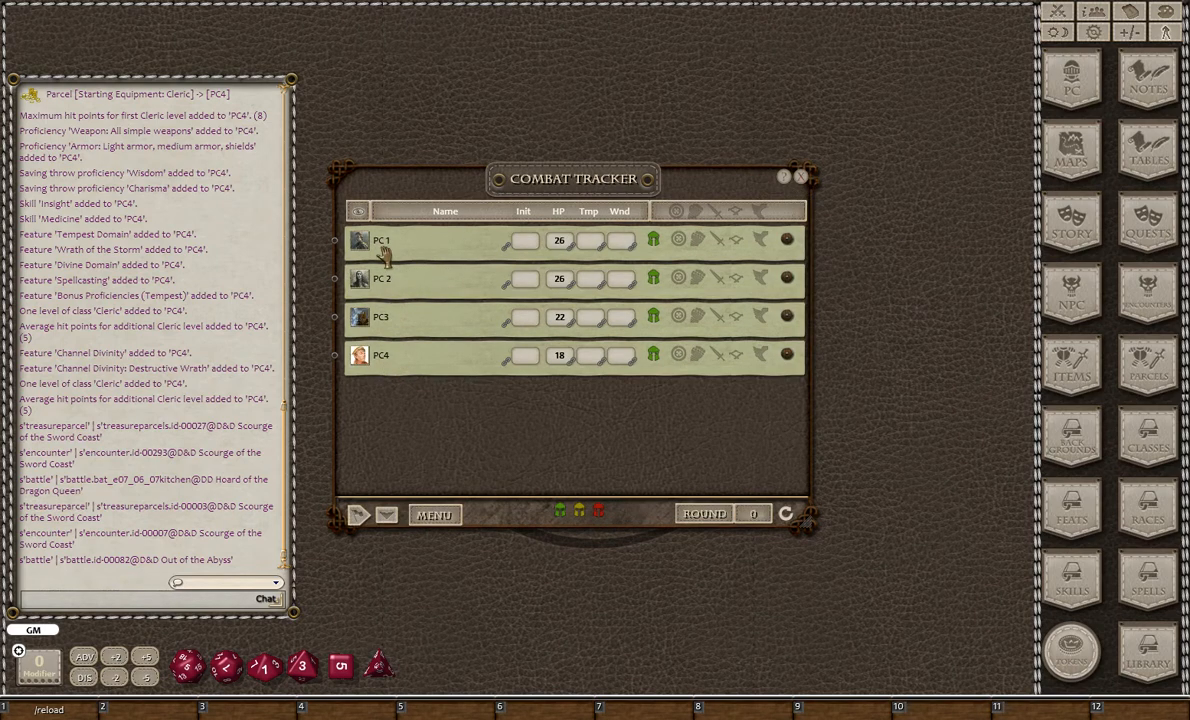
pyautogui.click(801, 178)
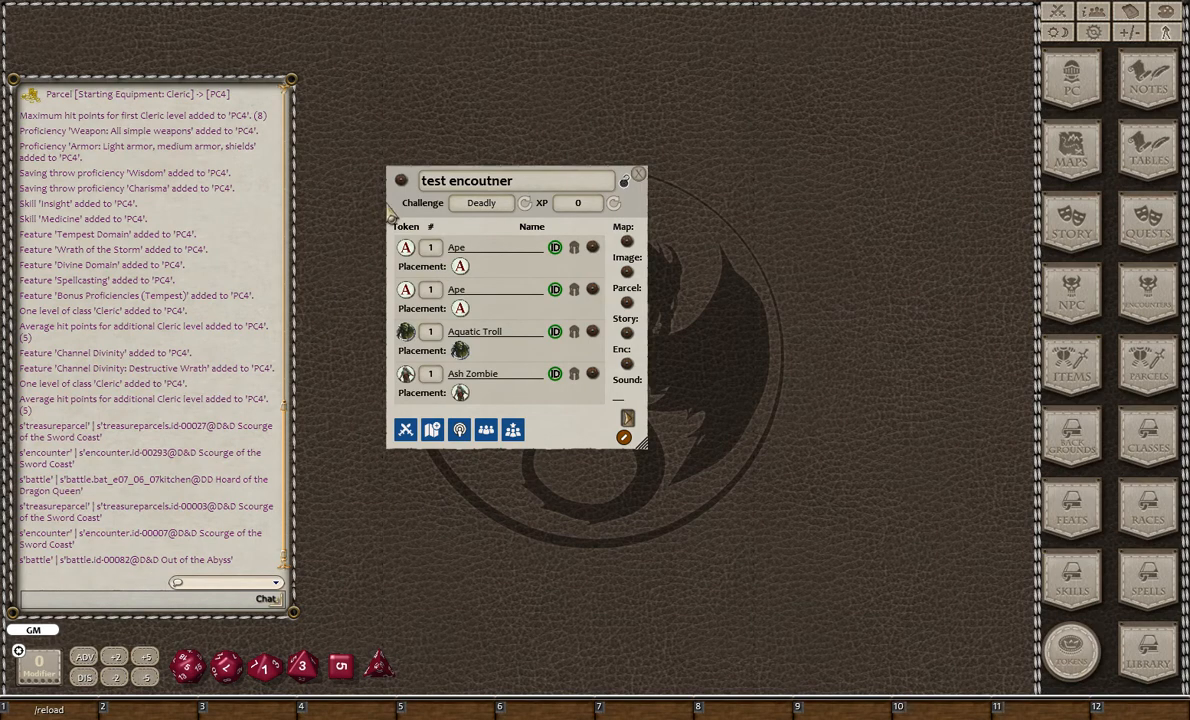
# - Delete the Aquatic Troll from the encounter and recalculate its challenge and XP
pyautogui.rightClick(593, 331)
pyautogui.click(551, 373)
pyautogui.click(494, 374)
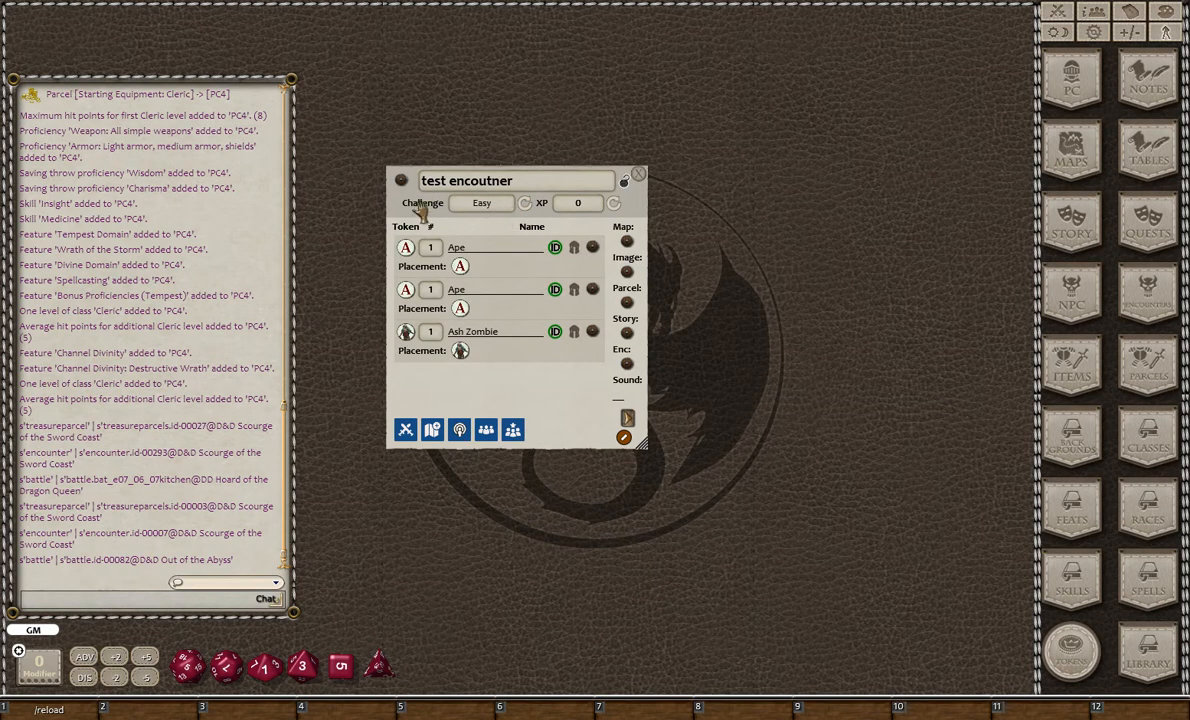
pyautogui.click(613, 203)
pyautogui.moveTo(557, 437); pyautogui.dragTo(555, 406)
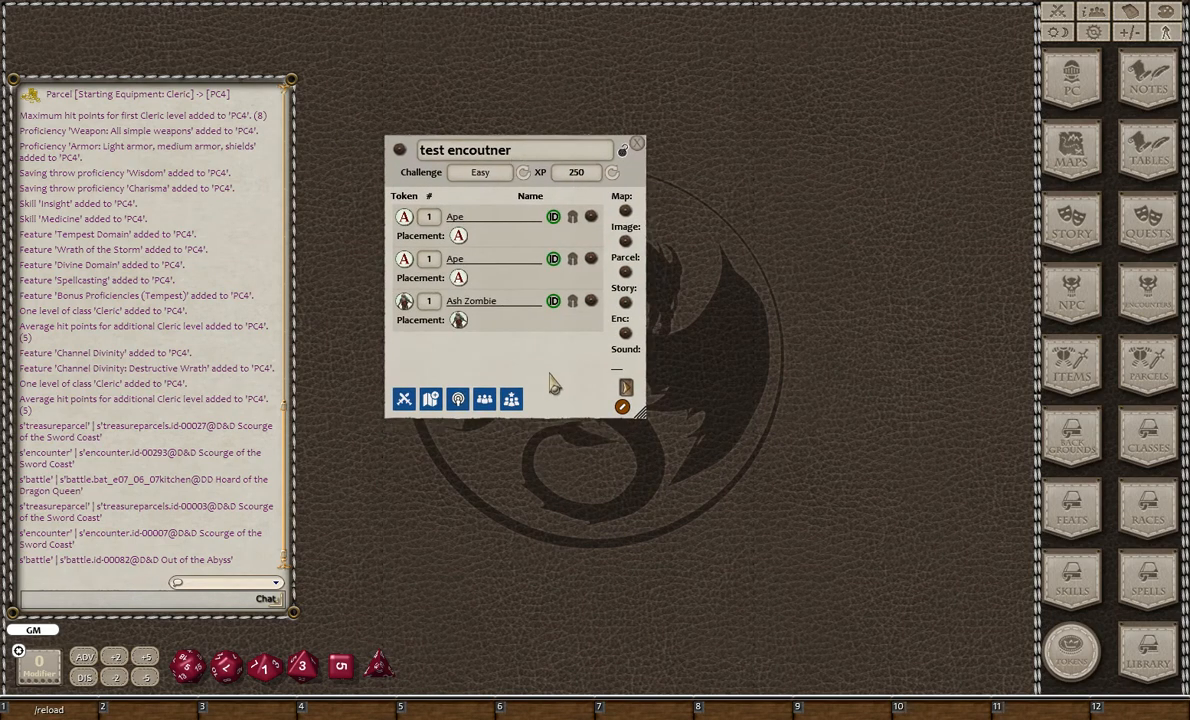
pyautogui.moveTo(552, 396); pyautogui.dragTo(543, 436)
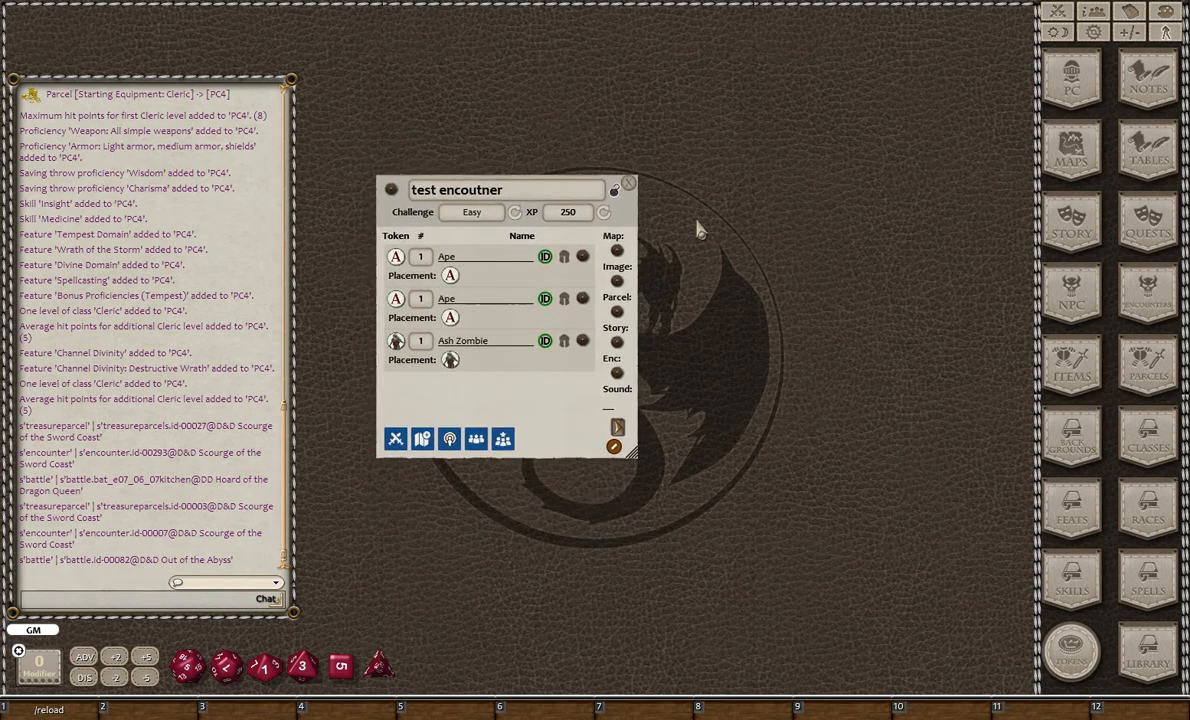
# - Close the test encounter and filter the encounters list to the (Uncategorized) group
pyautogui.click(628, 184)
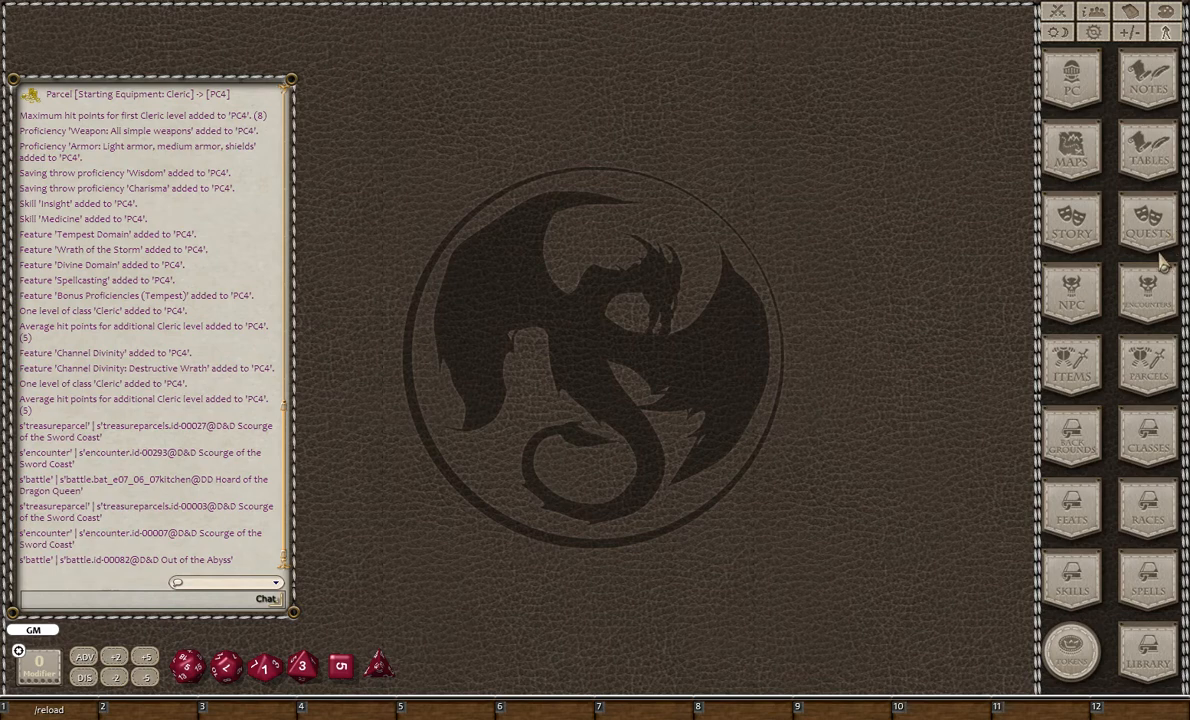
pyautogui.click(1150, 292)
pyautogui.click(948, 228)
pyautogui.scroll(5, 870, 255)
pyautogui.click(880, 248)
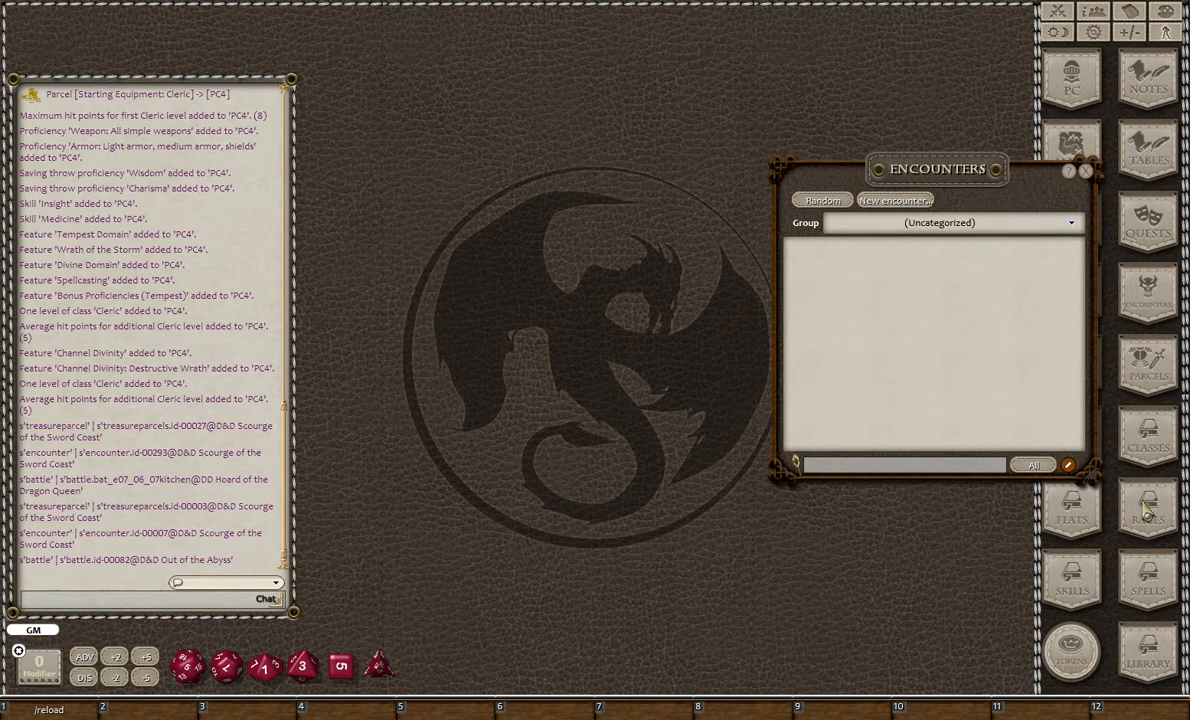
# - Compare the (Uncategorized) and (All) groups of the encounters list, ending with (All) selected
pyautogui.click(935, 224)
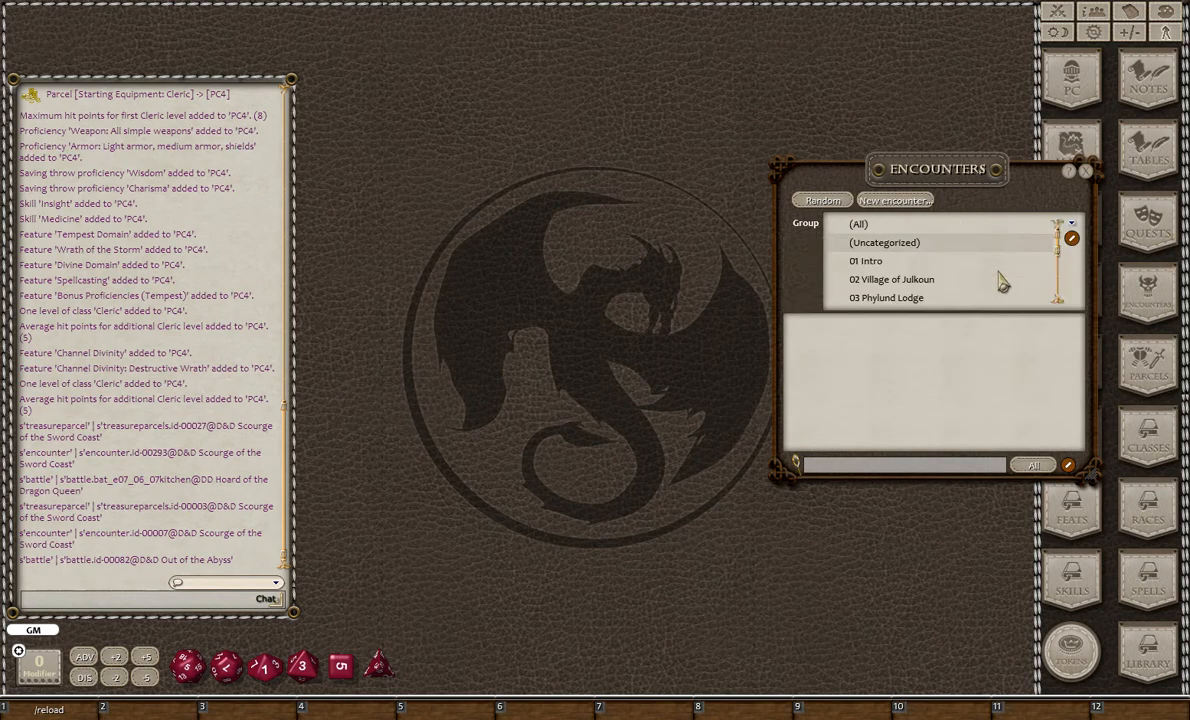
pyautogui.click(860, 225)
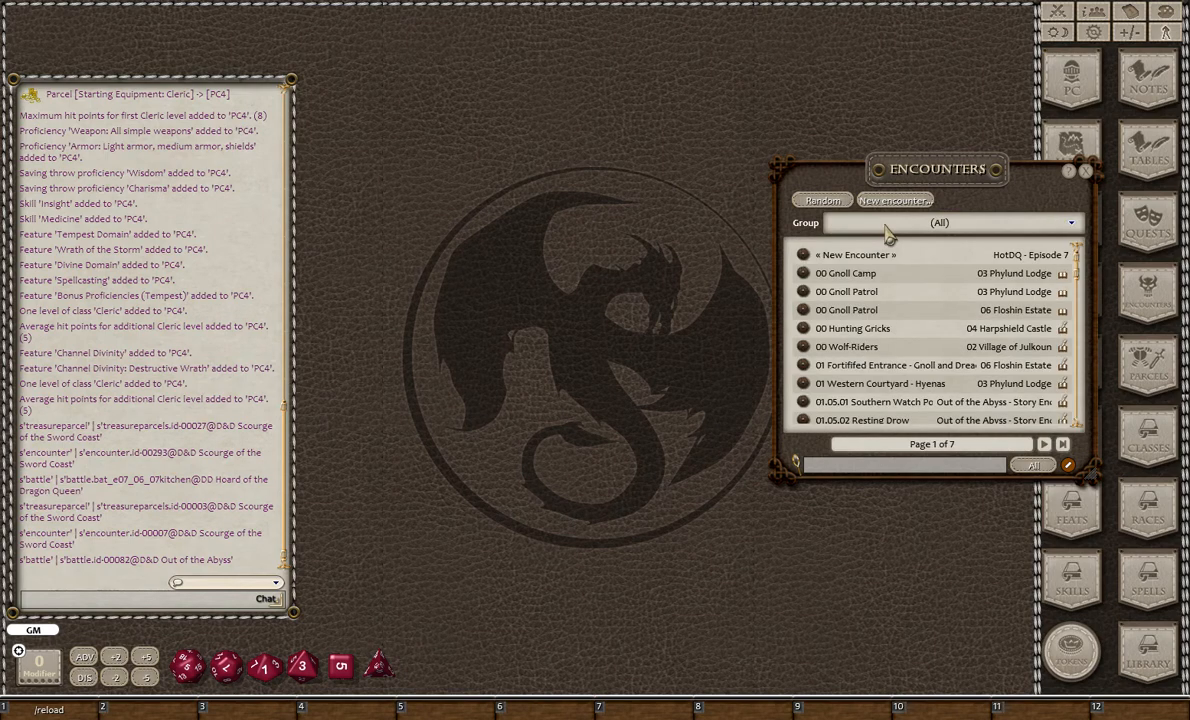
pyautogui.click(886, 227)
pyautogui.click(862, 246)
pyautogui.click(870, 222)
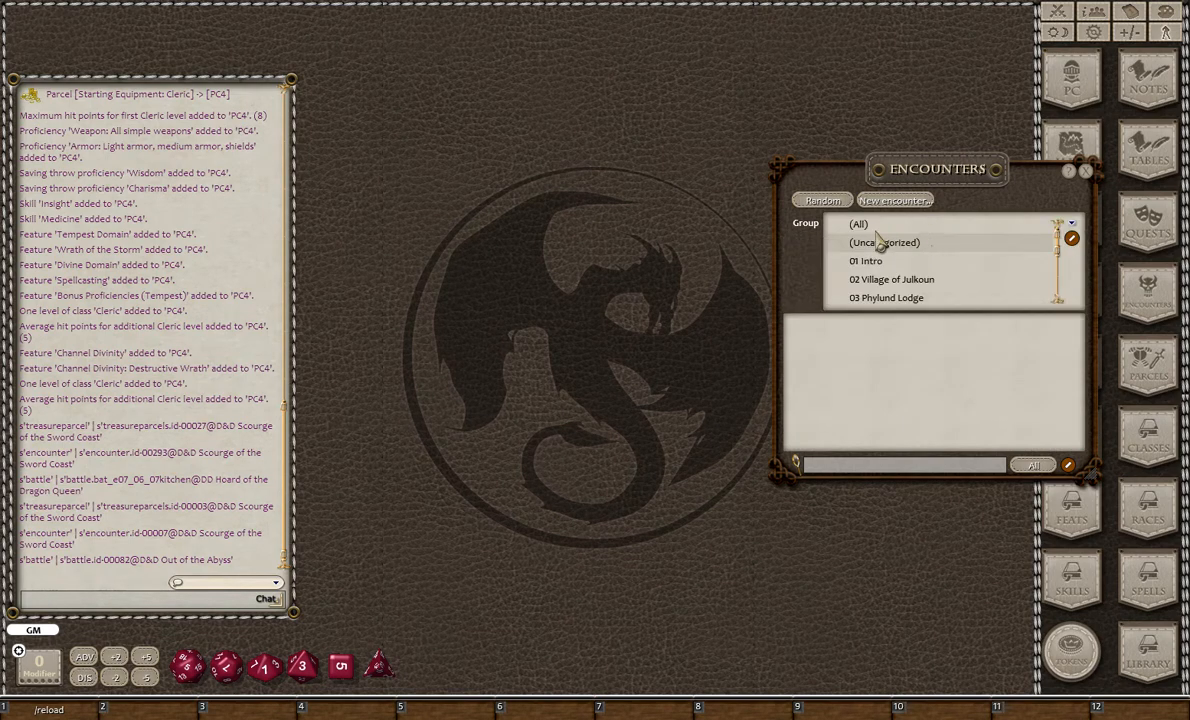
pyautogui.click(858, 224)
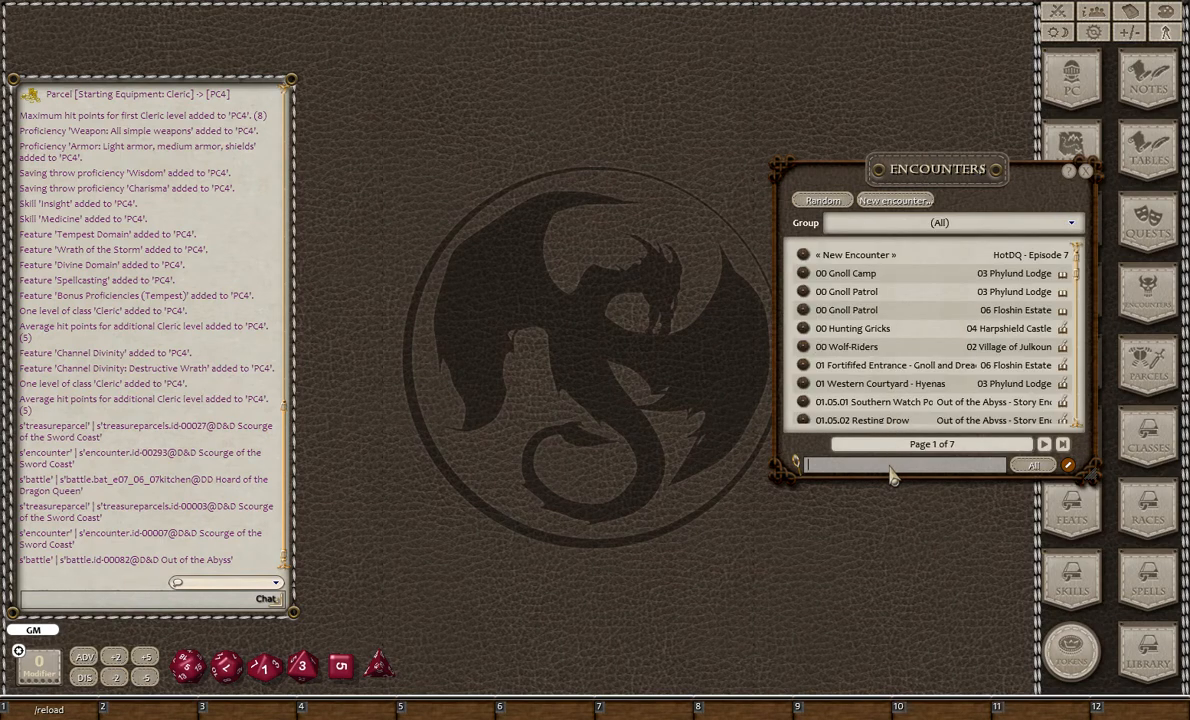
# - Search all encounters for "test", open the test encounter, and close the encounters list after clearing the search
pyautogui.press('Return')
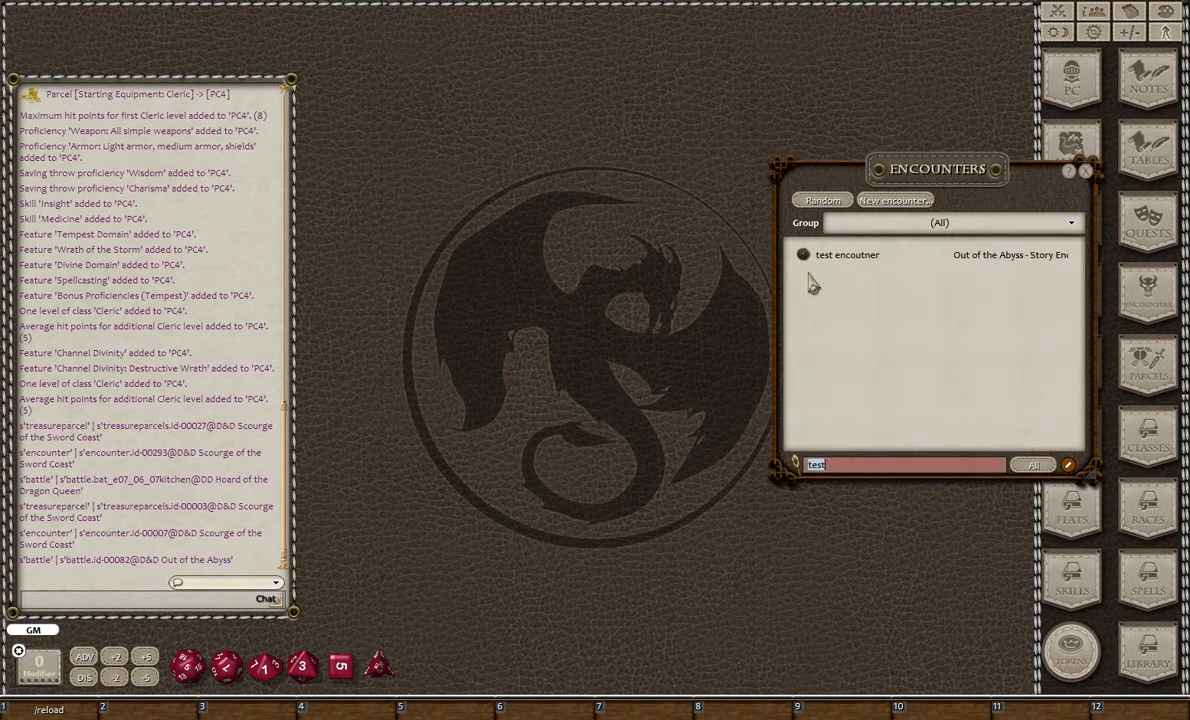
pyautogui.click(838, 257)
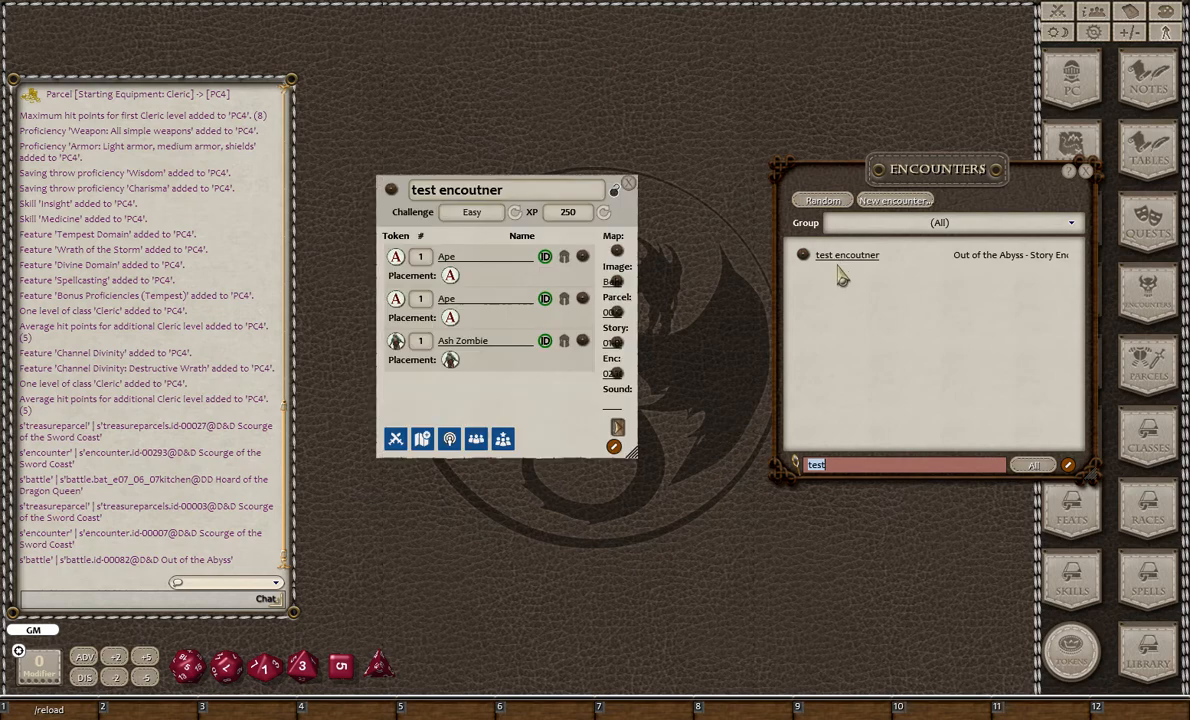
pyautogui.click(898, 468)
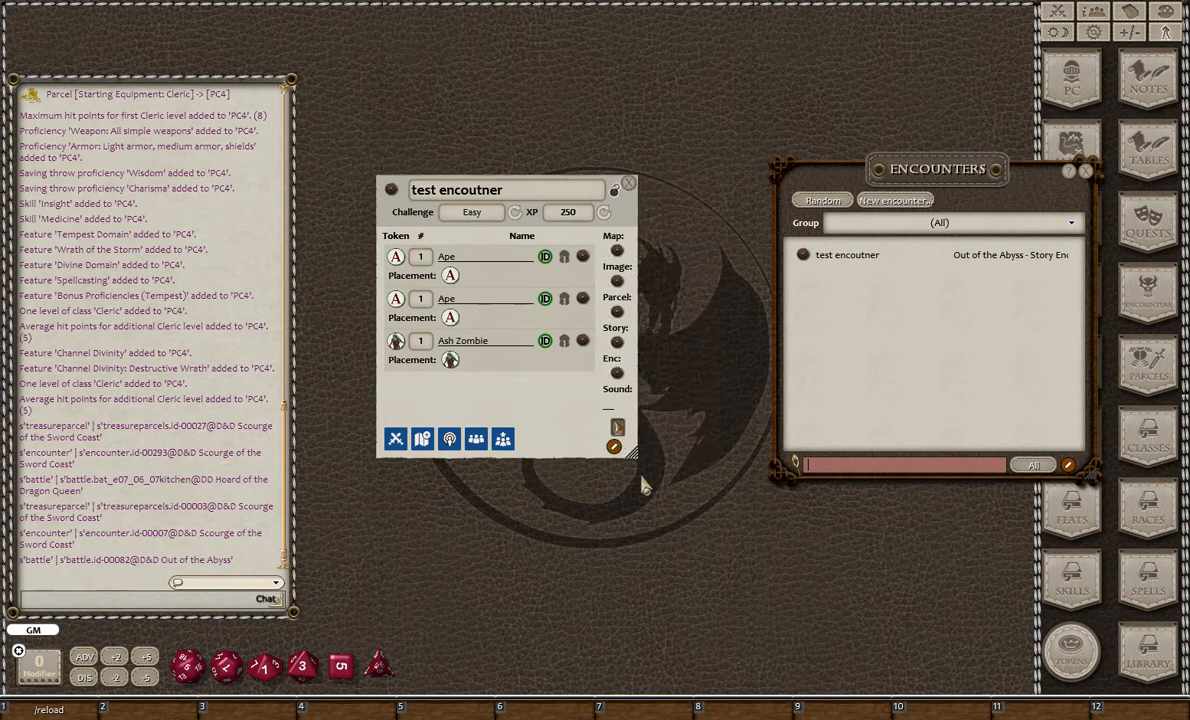
pyautogui.click(1090, 176)
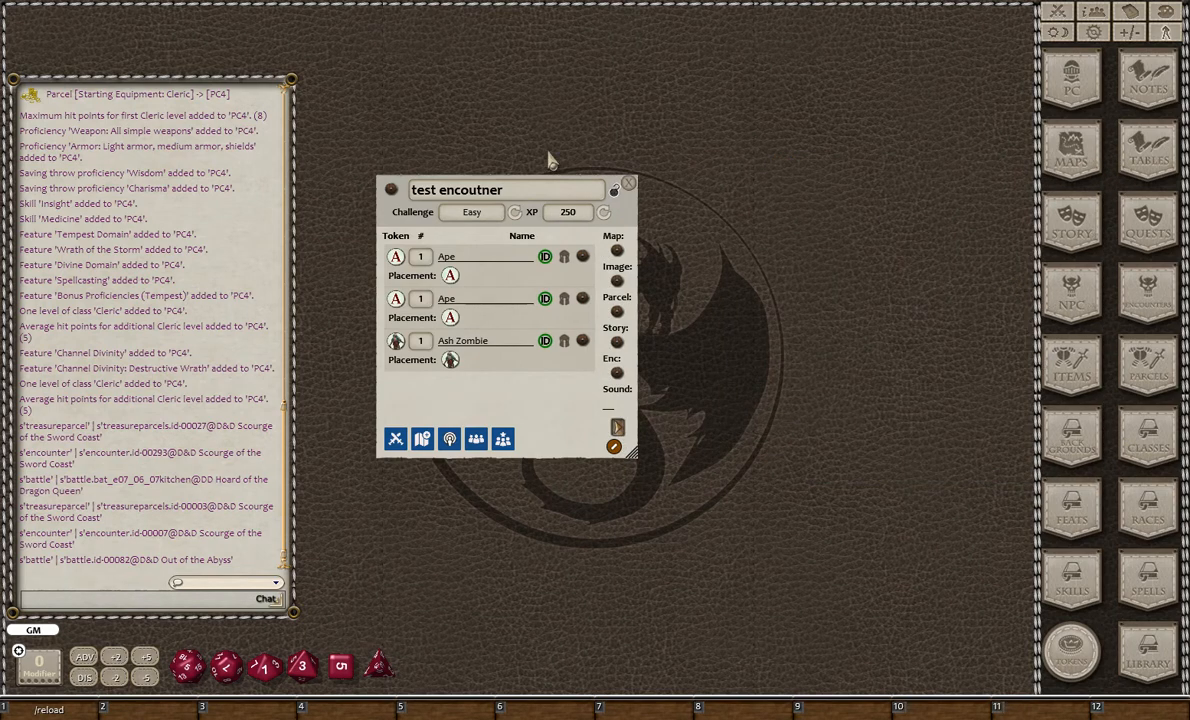
# - Load the encounter's NPCs into the combat tracker and spread out the tracker, Cultist Pens Map and encounter windows
pyautogui.click(398, 446)
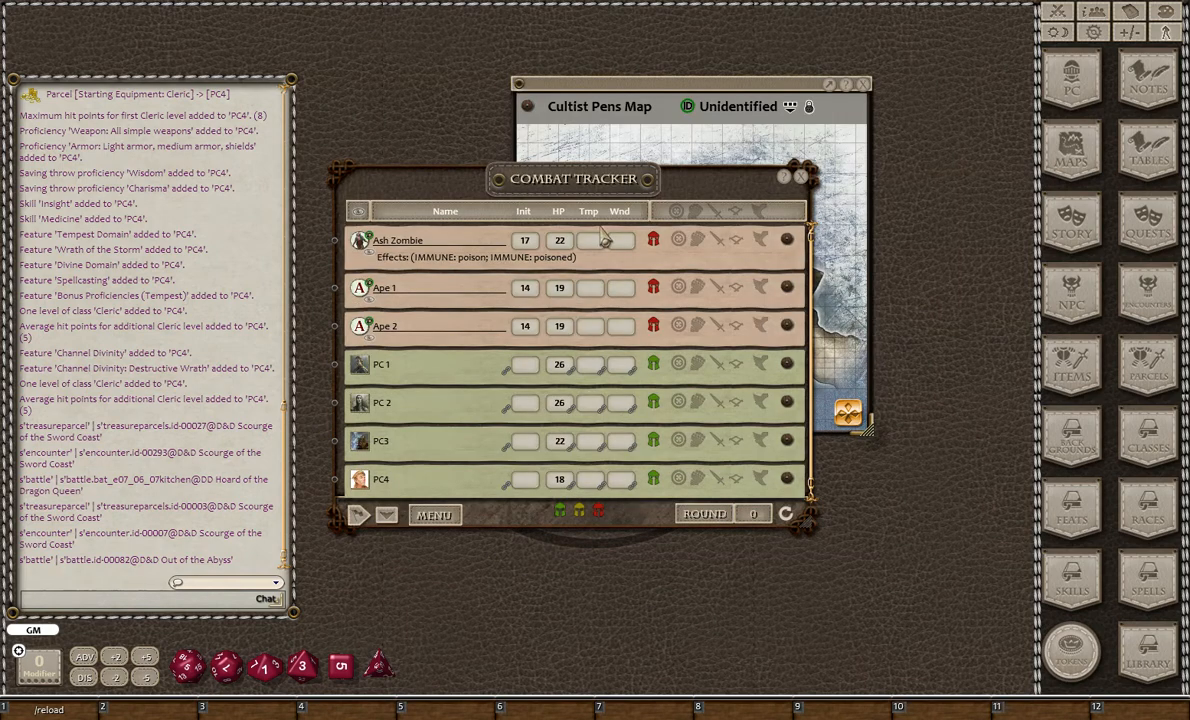
pyautogui.moveTo(559, 195); pyautogui.dragTo(855, 190)
pyautogui.moveTo(578, 84); pyautogui.dragTo(298, 66)
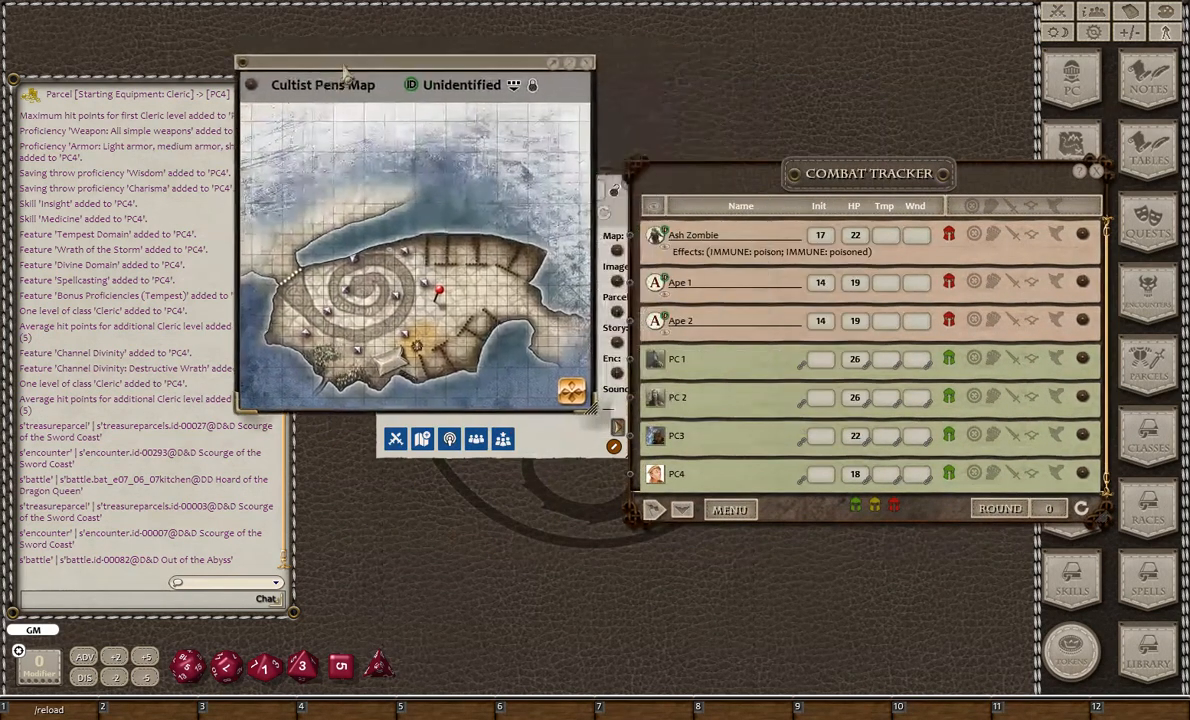
pyautogui.moveTo(550, 448); pyautogui.dragTo(476, 636)
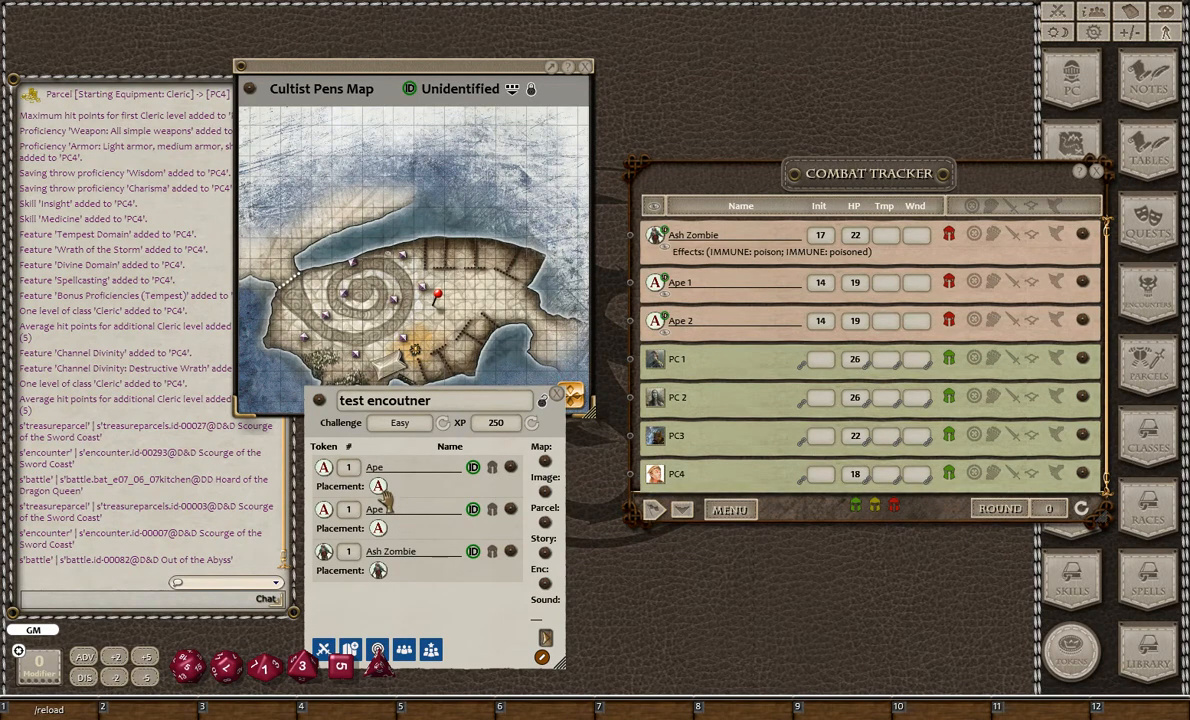
pyautogui.moveTo(507, 640); pyautogui.dragTo(540, 643)
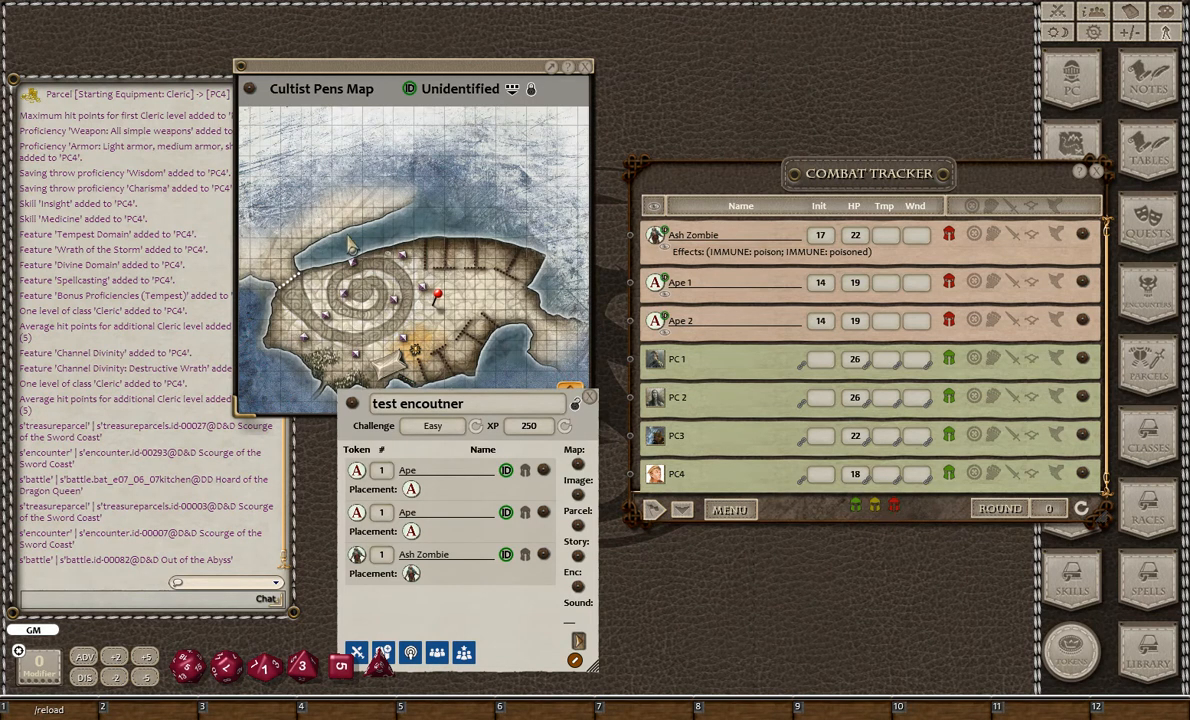
pyautogui.moveTo(369, 639); pyautogui.dragTo(570, 395)
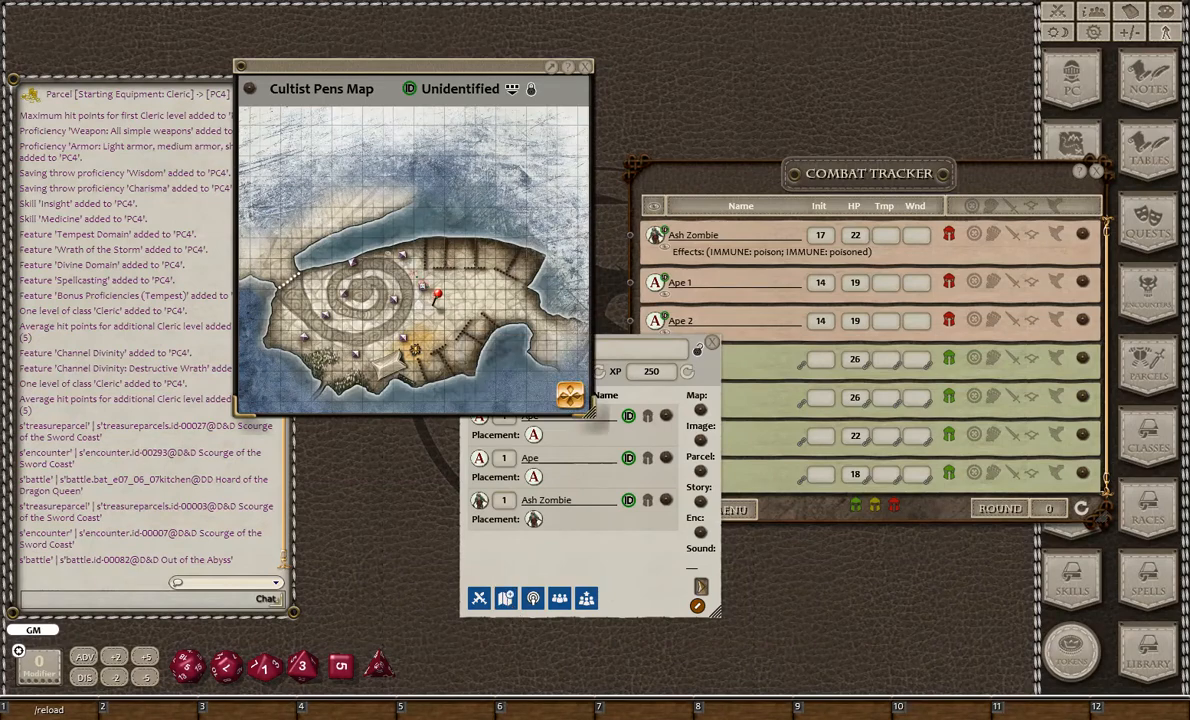
# - Inspect the NPC tokens placed on the Cultist Pens Map and bring the encounter back to the front
pyautogui.scroll(3, 503, 260)
pyautogui.scroll(-2, 503, 260)
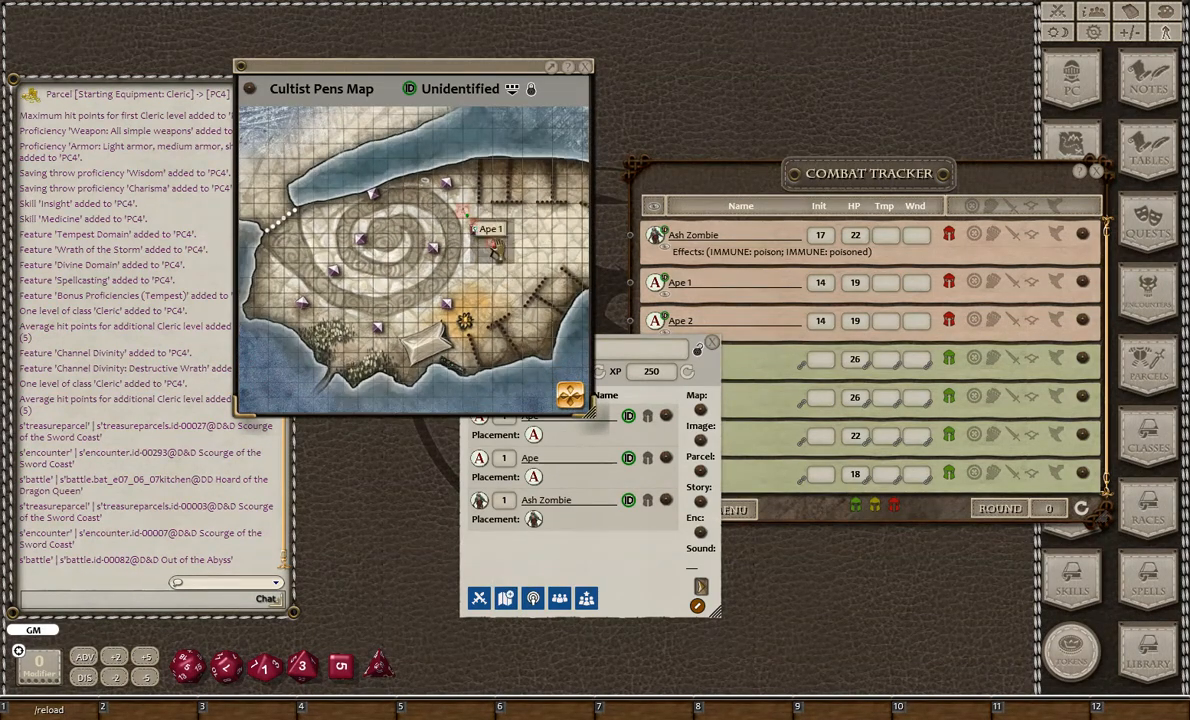
pyautogui.click(577, 543)
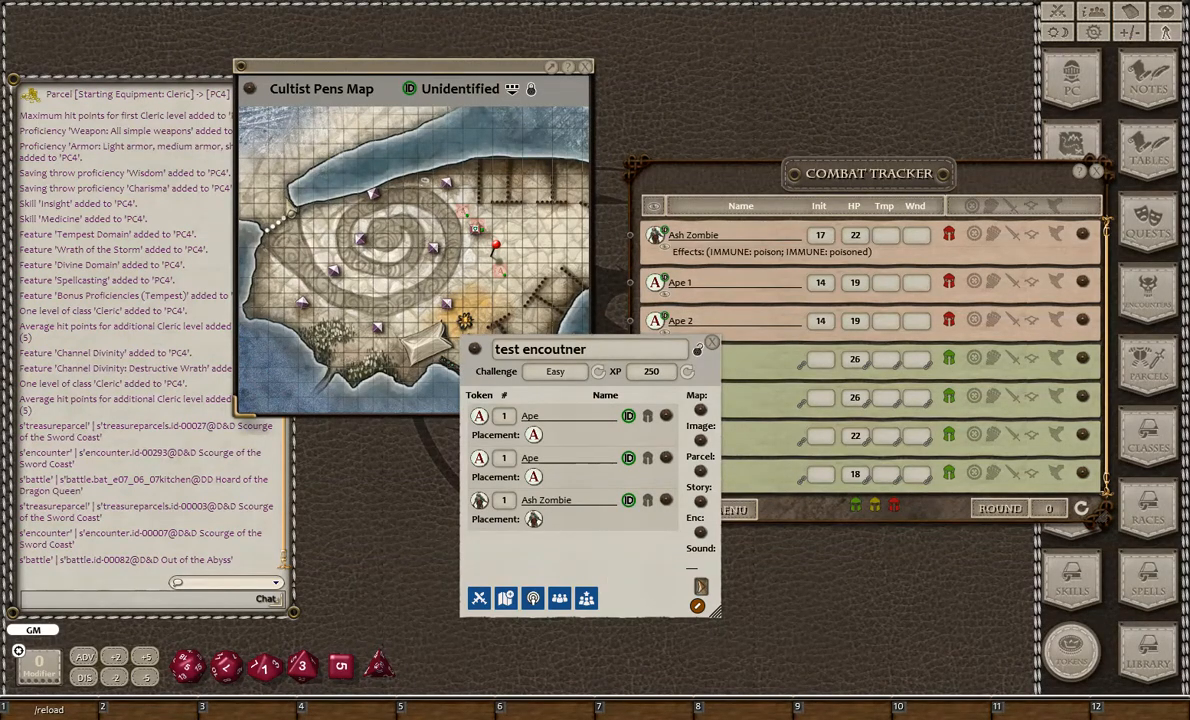
# - Share the encounter's images and arrange the Beholder-Battle, Zombie, map and encounter windows so each is accessible
pyautogui.click(533, 598)
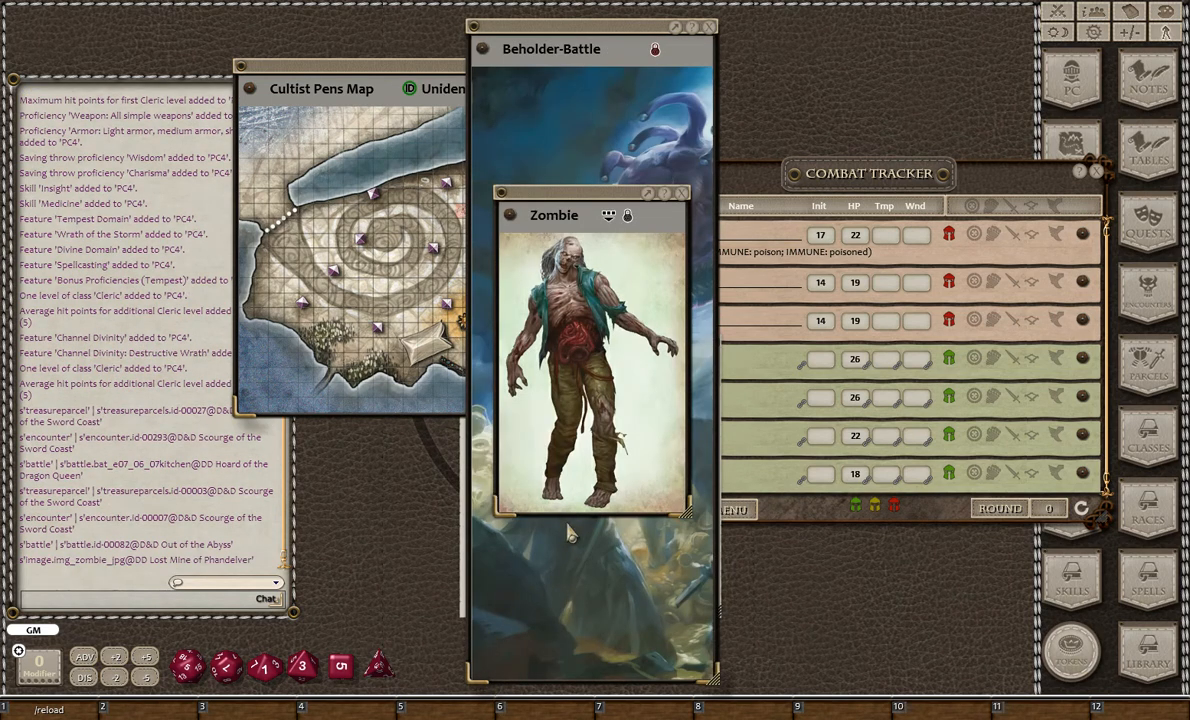
pyautogui.click(282, 162)
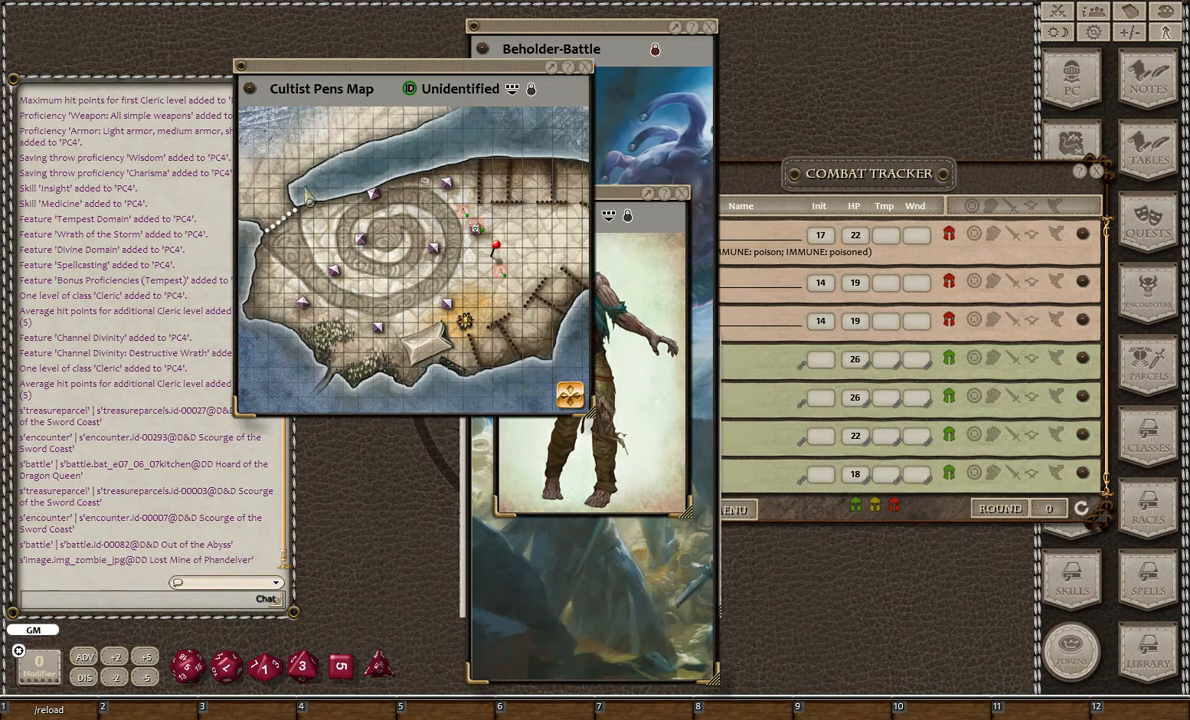
pyautogui.click(550, 520)
pyautogui.moveTo(586, 33); pyautogui.dragTo(763, 51)
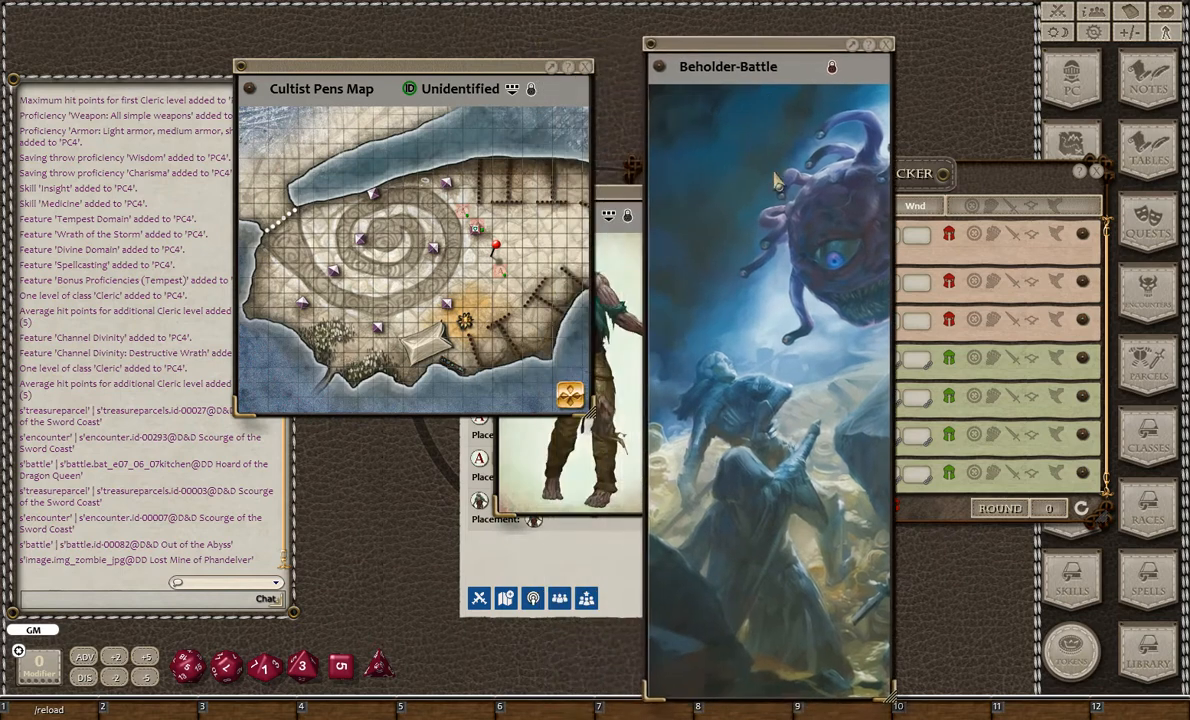
pyautogui.moveTo(564, 512); pyautogui.dragTo(254, 595)
pyautogui.moveTo(538, 552); pyautogui.dragTo(480, 568)
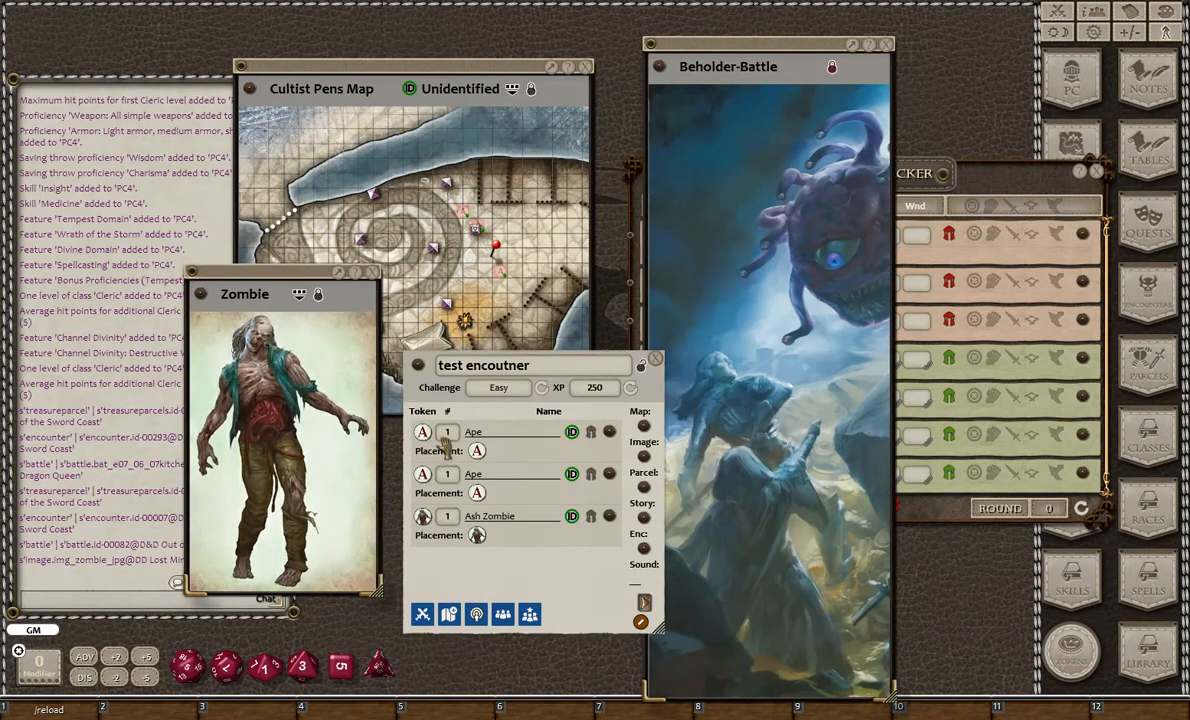
# - Check the Other pages of the Ape and Ash Zombie records, then close the records and the Zombie image
pyautogui.click(609, 435)
pyautogui.click(763, 290)
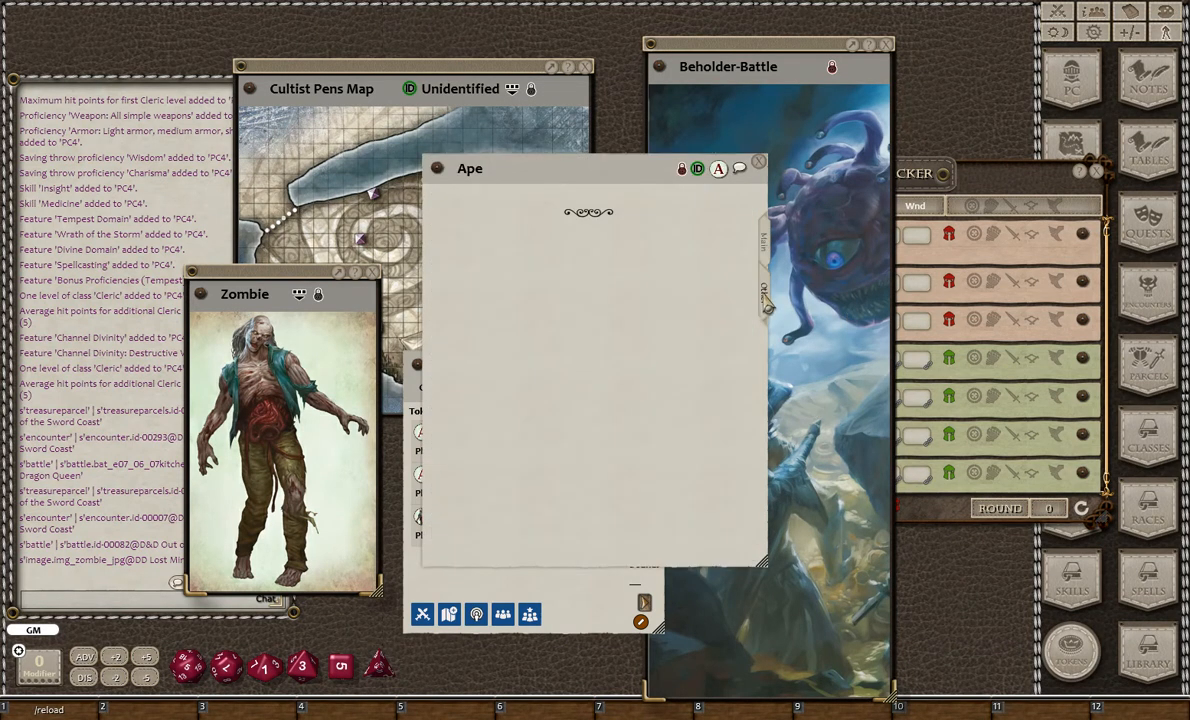
pyautogui.click(758, 162)
pyautogui.click(570, 485)
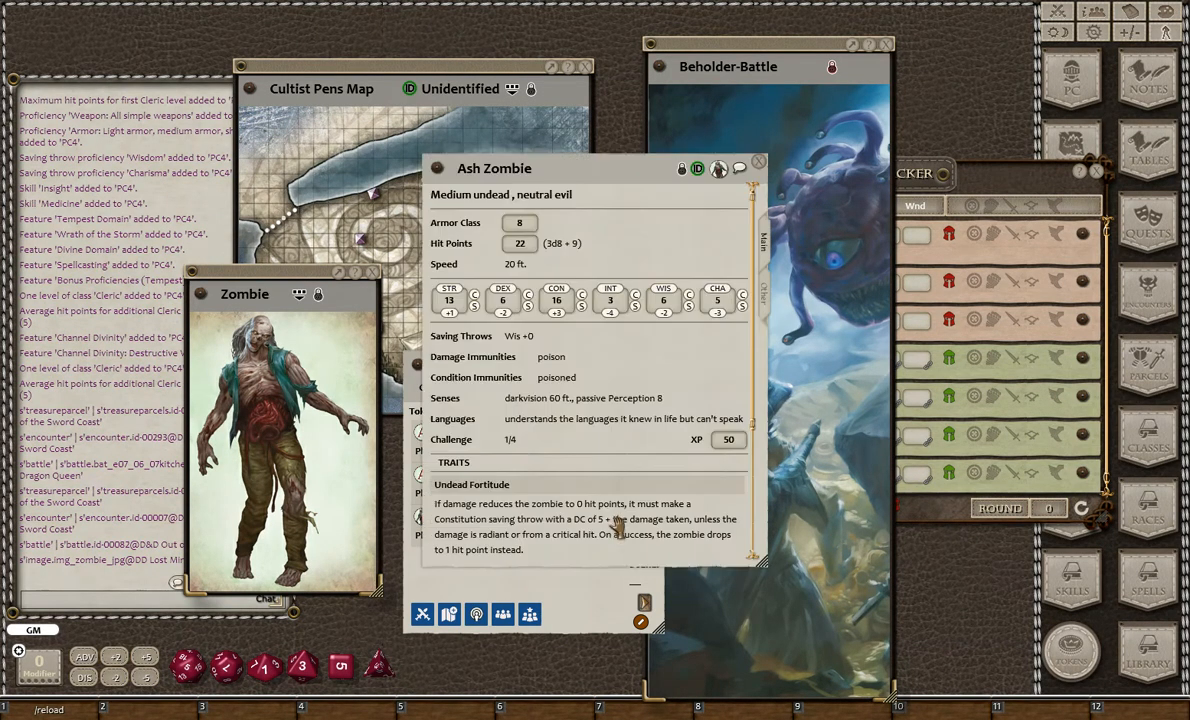
pyautogui.click(763, 290)
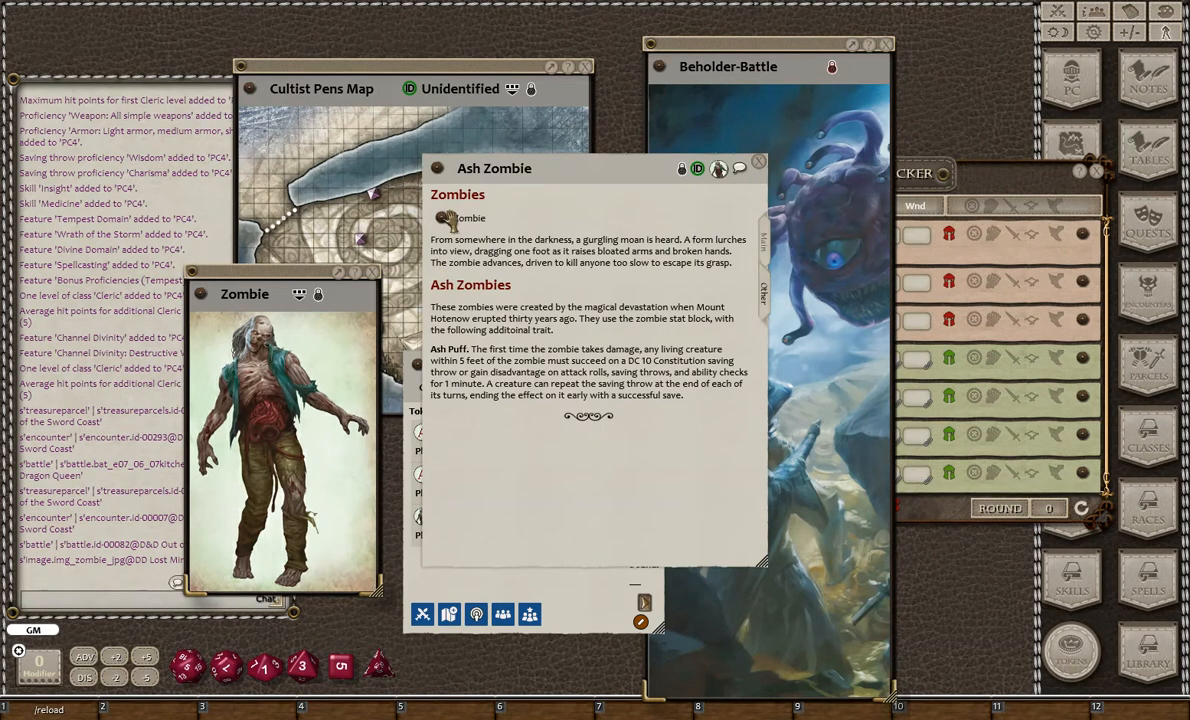
pyautogui.click(759, 162)
pyautogui.moveTo(603, 619); pyautogui.dragTo(573, 565)
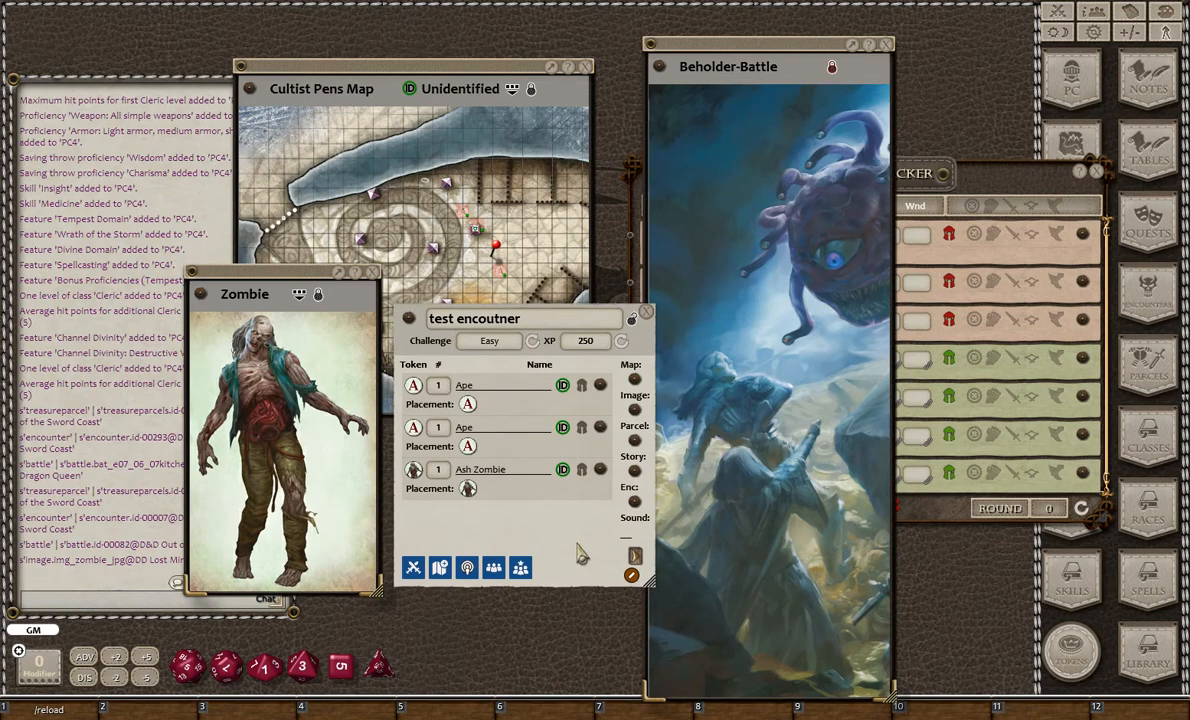
pyautogui.click(371, 272)
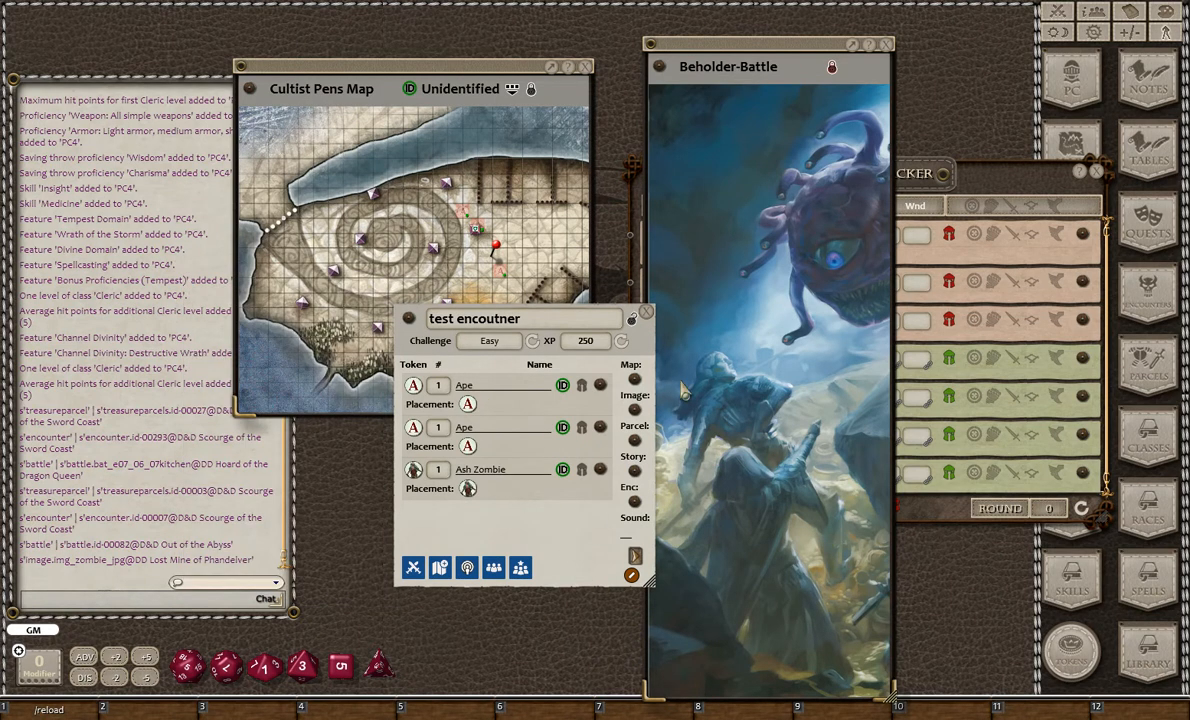
# - Open the Zombie image from the Ash Zombie's Other page, share it with the players, and close both windows
pyautogui.click(600, 469)
pyautogui.click(766, 294)
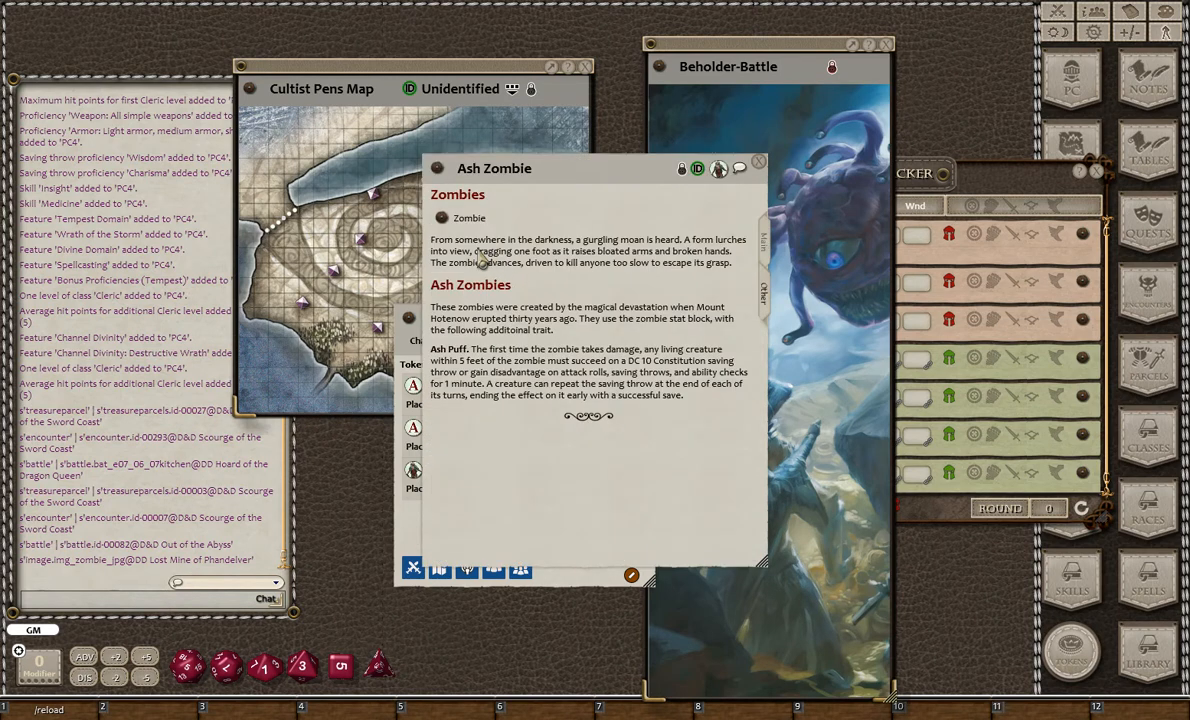
pyautogui.click(441, 217)
pyautogui.rightClick(302, 407)
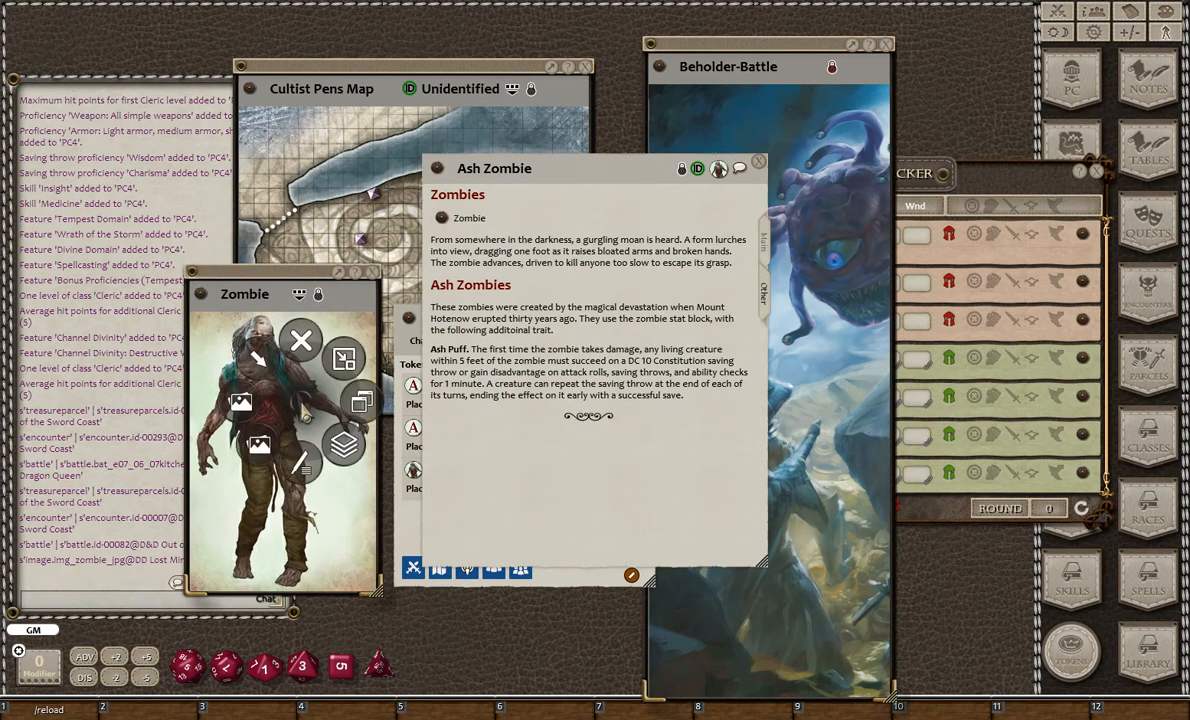
pyautogui.click(254, 405)
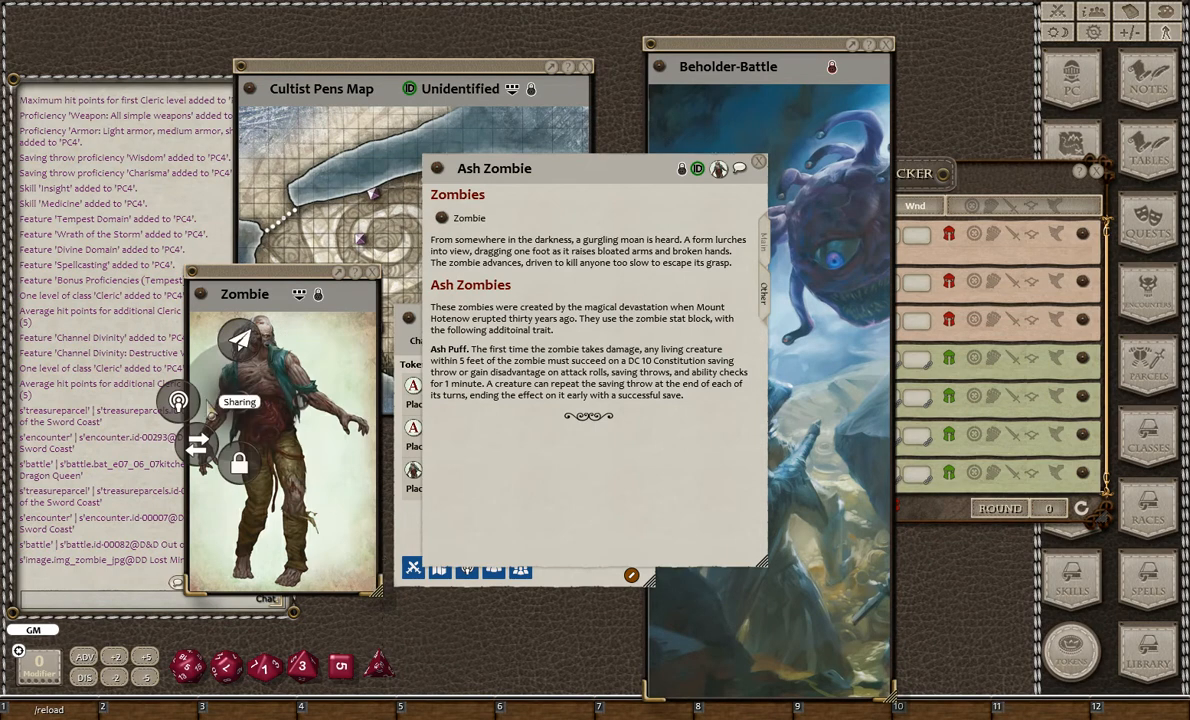
pyautogui.click(178, 402)
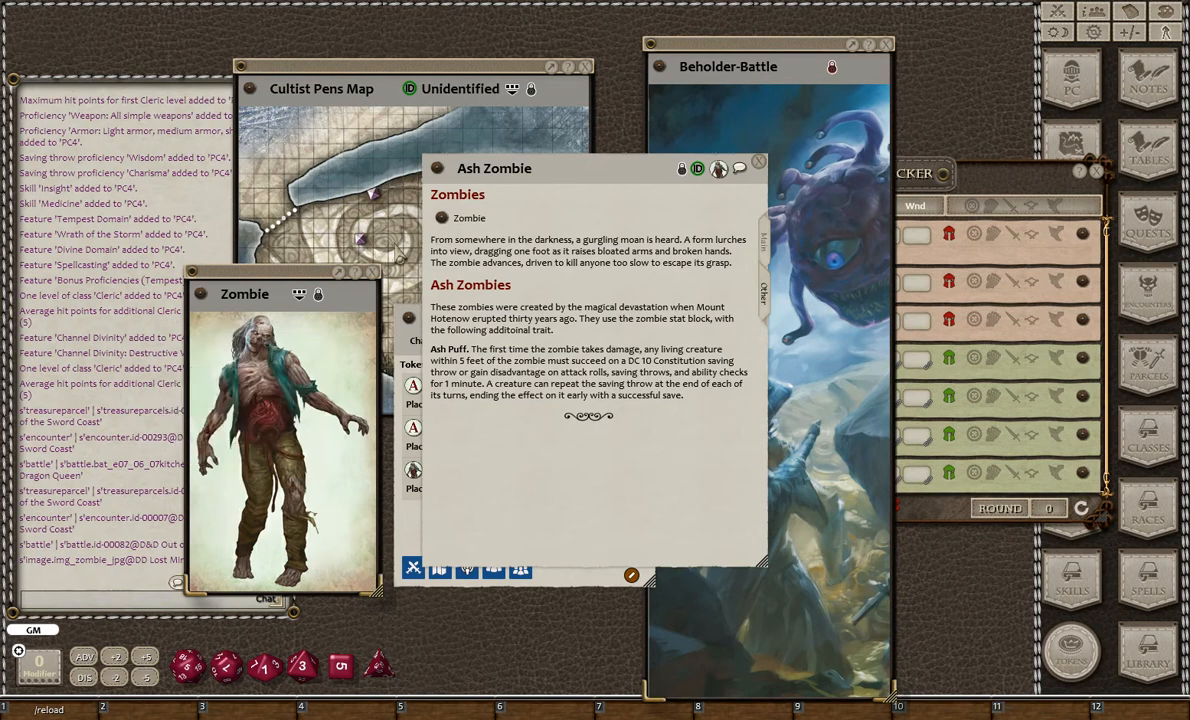
pyautogui.click(372, 272)
pyautogui.click(759, 161)
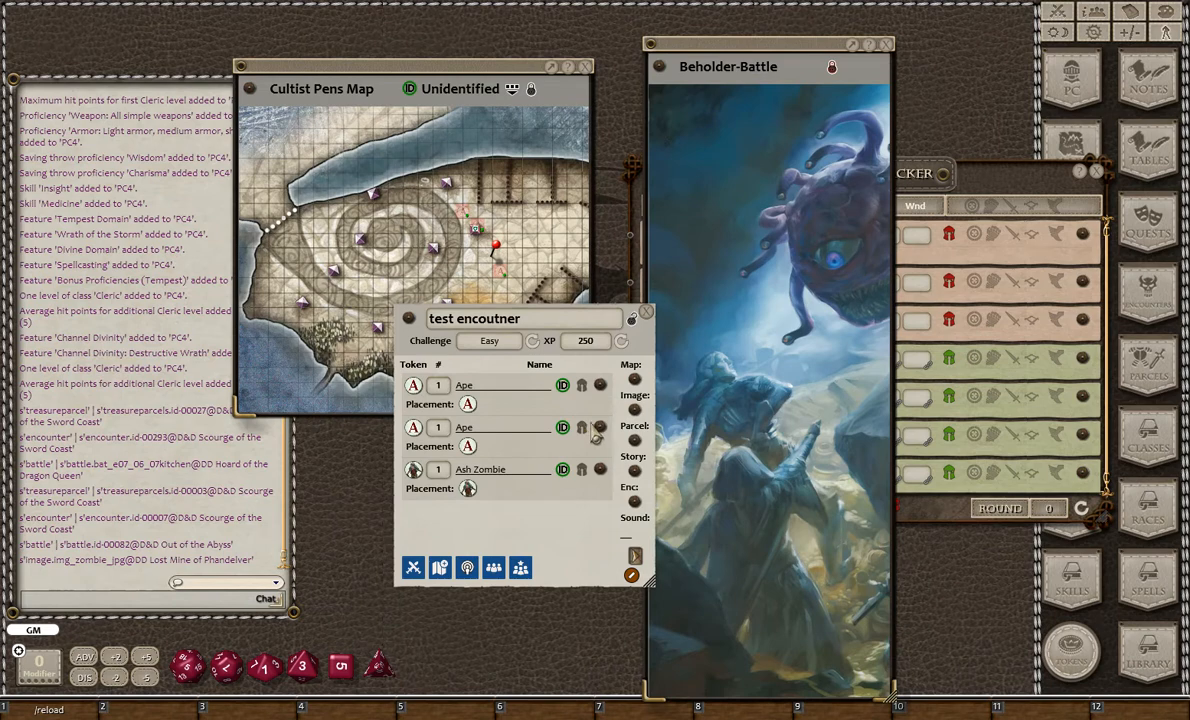
# - Recheck an NPC's Other page, share the encounter's images again, and close the Zombie image
pyautogui.click(552, 393)
pyautogui.click(763, 292)
pyautogui.click(760, 163)
pyautogui.click(467, 568)
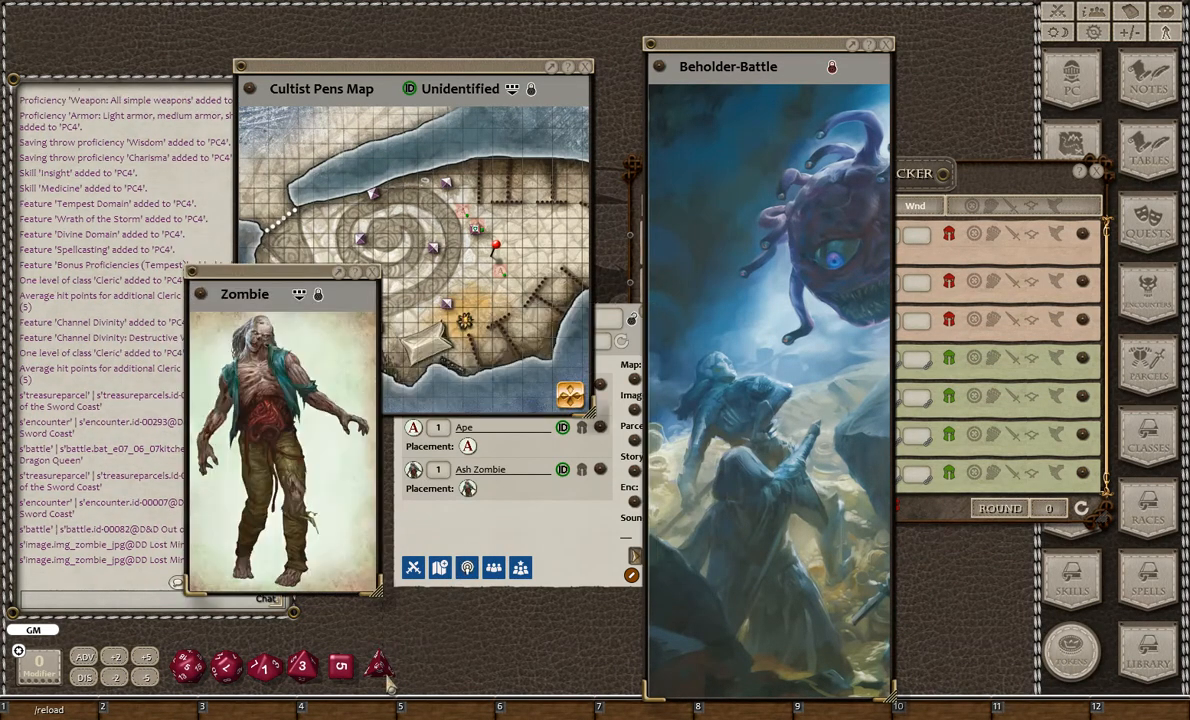
pyautogui.click(373, 272)
pyautogui.click(500, 462)
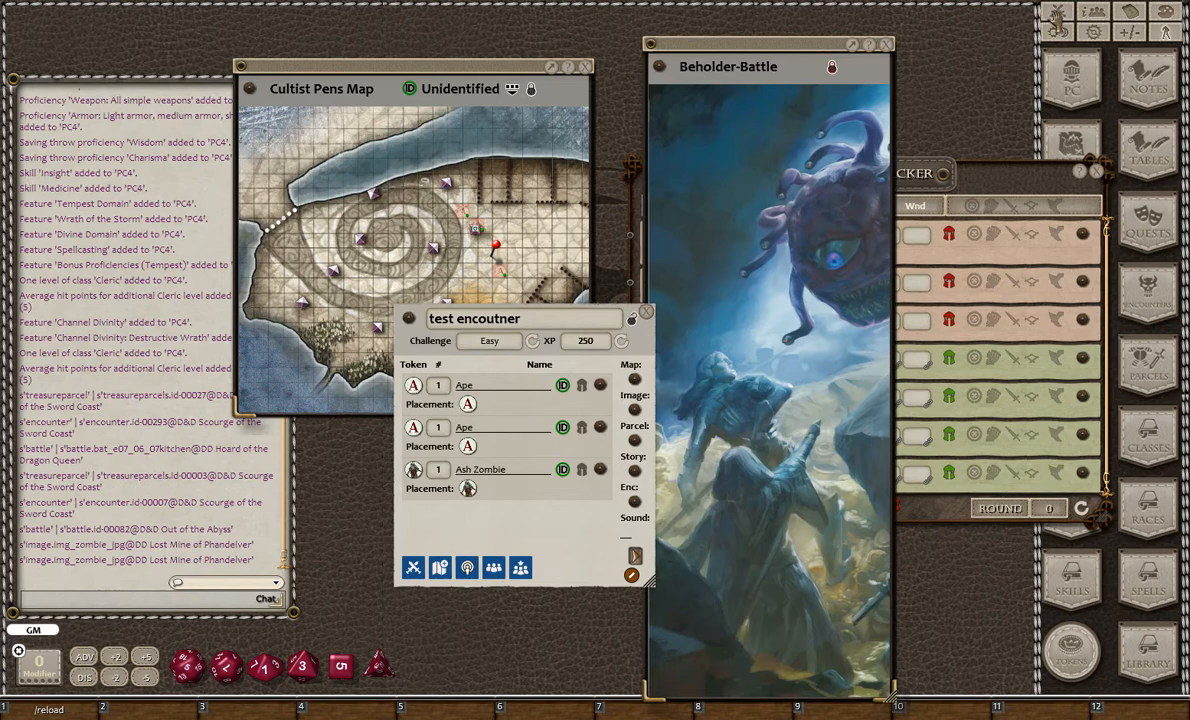
# - Open the party sheet's XP page and find the test encounter among its encounters
pyautogui.click(1058, 12)
pyautogui.click(1097, 12)
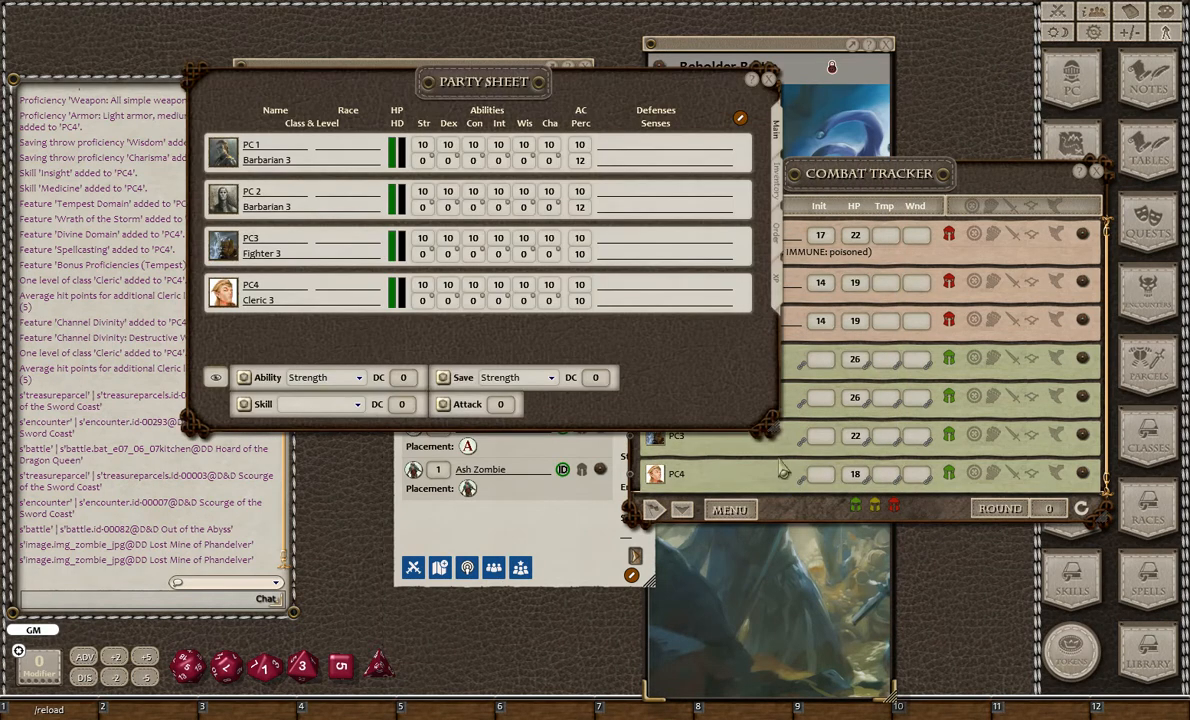
pyautogui.click(776, 282)
pyautogui.scroll(-1, 285, 365)
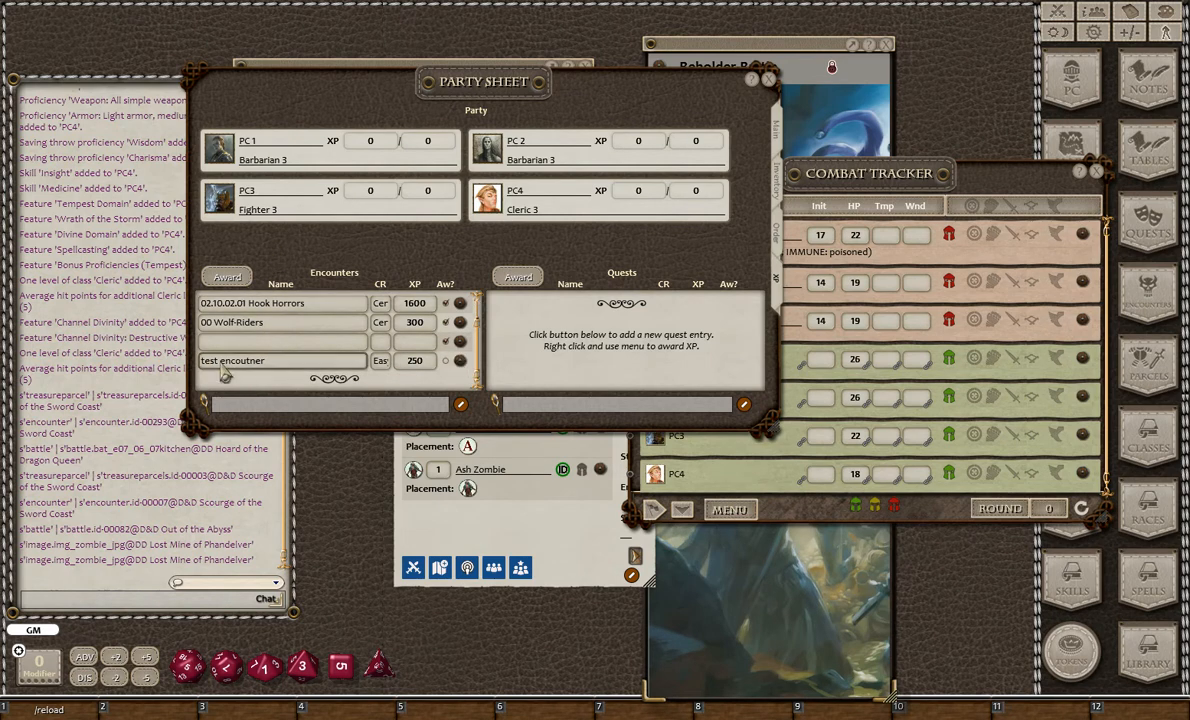
# - Close the party sheet and award the test encounter's XP to the party
pyautogui.moveTo(569, 591); pyautogui.dragTo(584, 667)
pyautogui.click(771, 81)
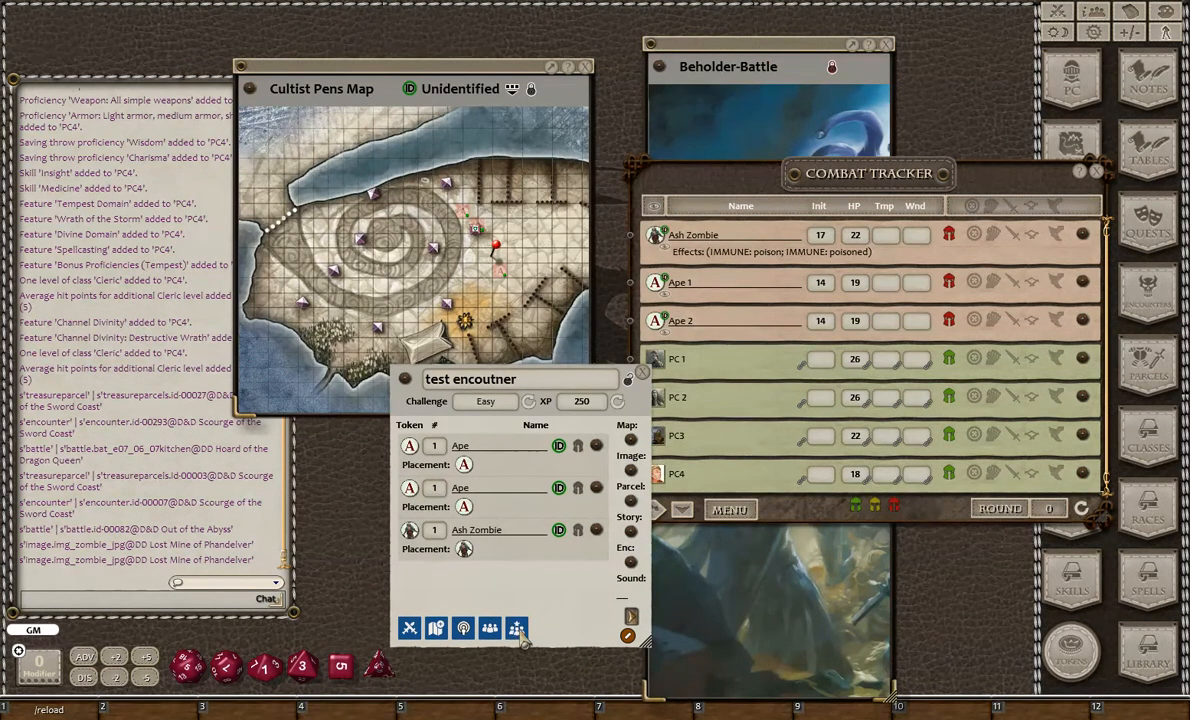
pyautogui.click(517, 629)
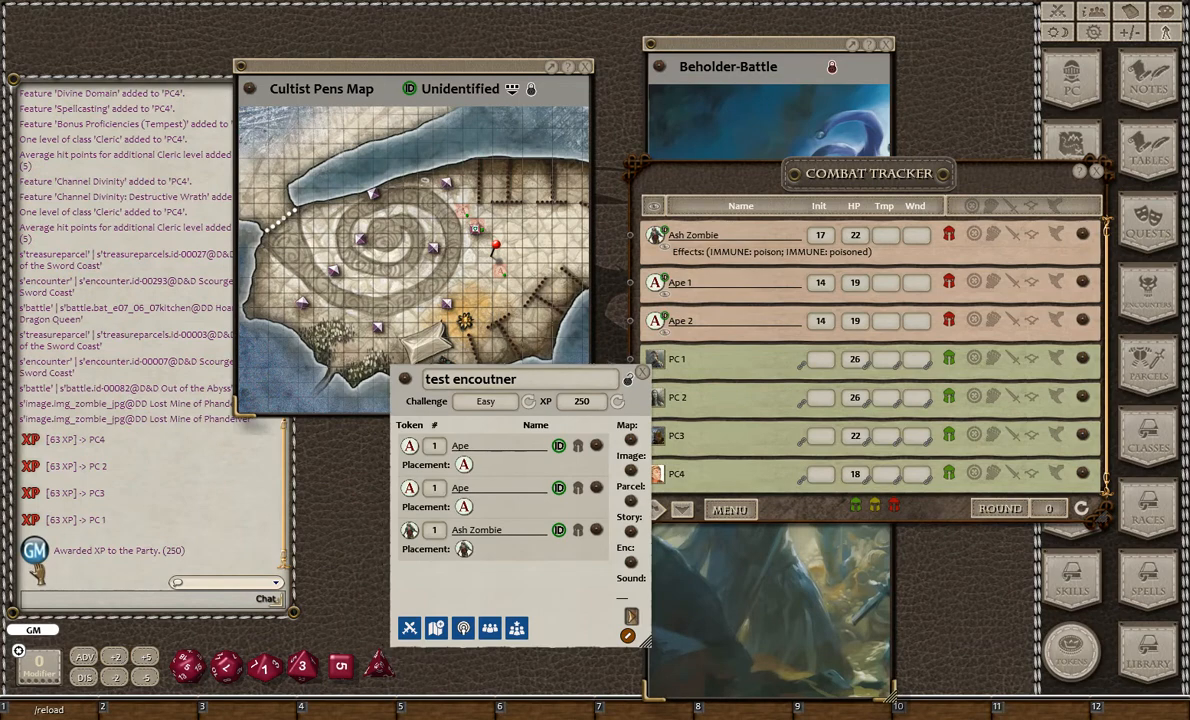
# - Close the test encounter, the combat tracker, and the Beholder-Battle and Cultist Pens Map images
pyautogui.click(642, 372)
pyautogui.click(1097, 173)
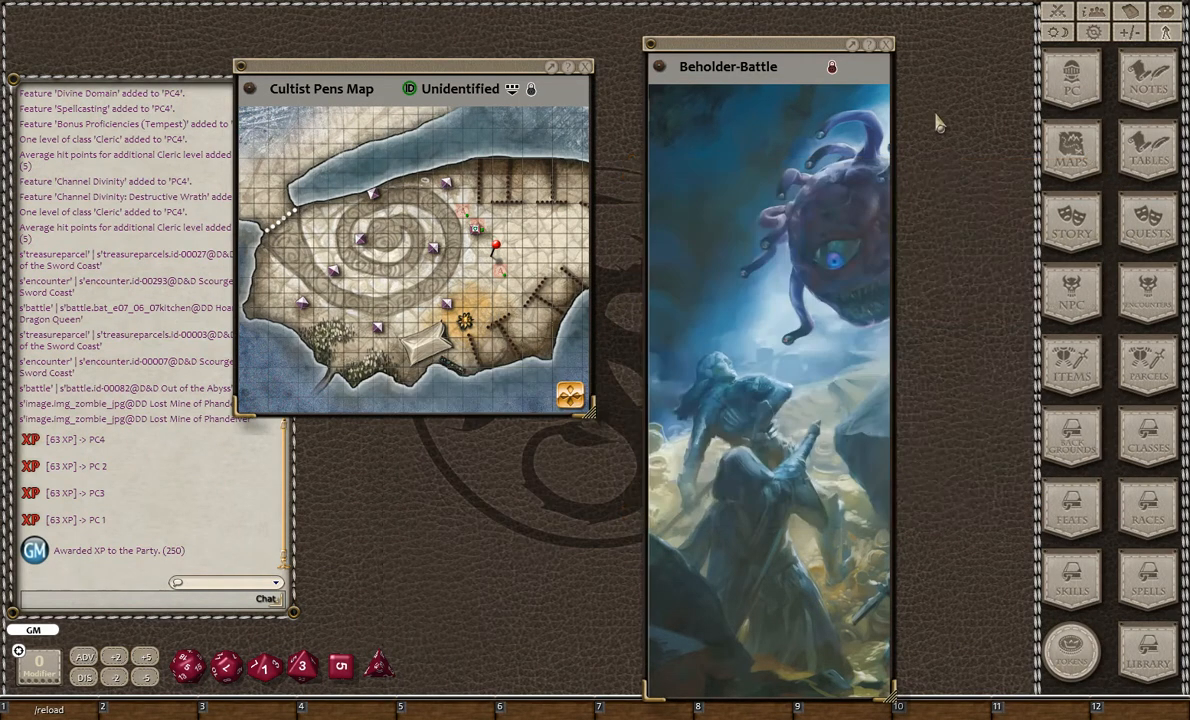
pyautogui.click(887, 45)
pyautogui.click(586, 66)
# - Filter the encounters to Out of the Abyss - Story Encounters, open 02.10.02.02A Gnoll Hunters, and close the list
pyautogui.click(1152, 292)
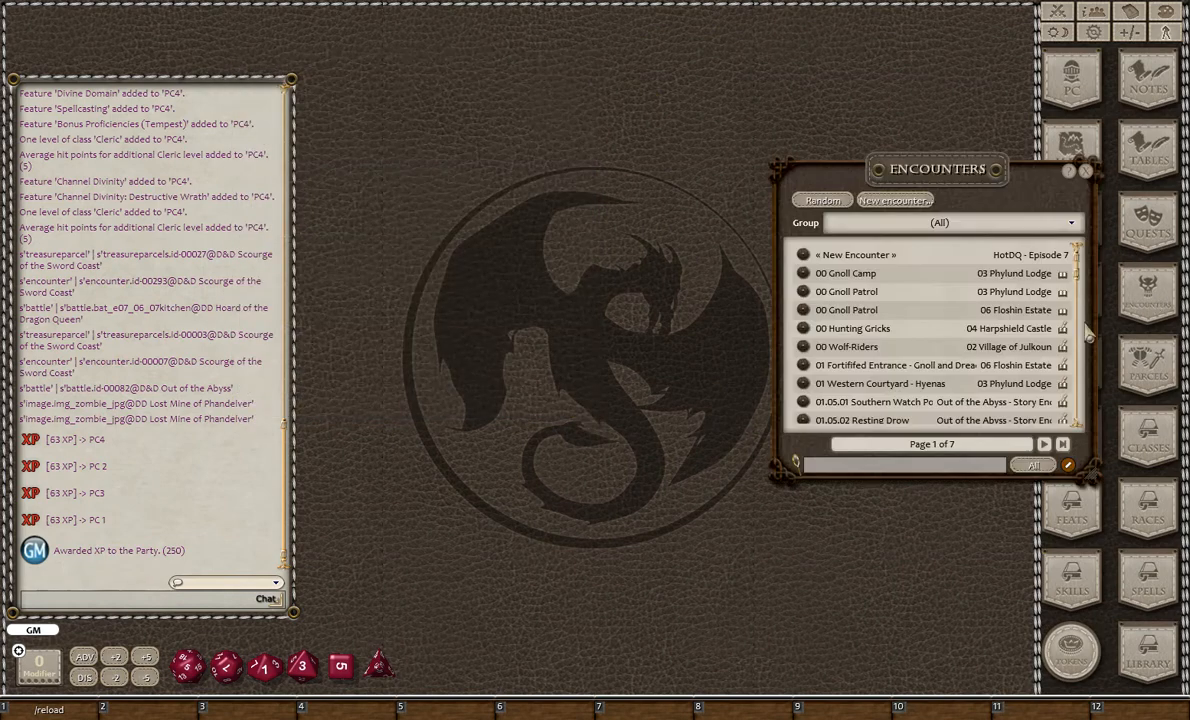
pyautogui.click(828, 223)
pyautogui.scroll(-5, 860, 270)
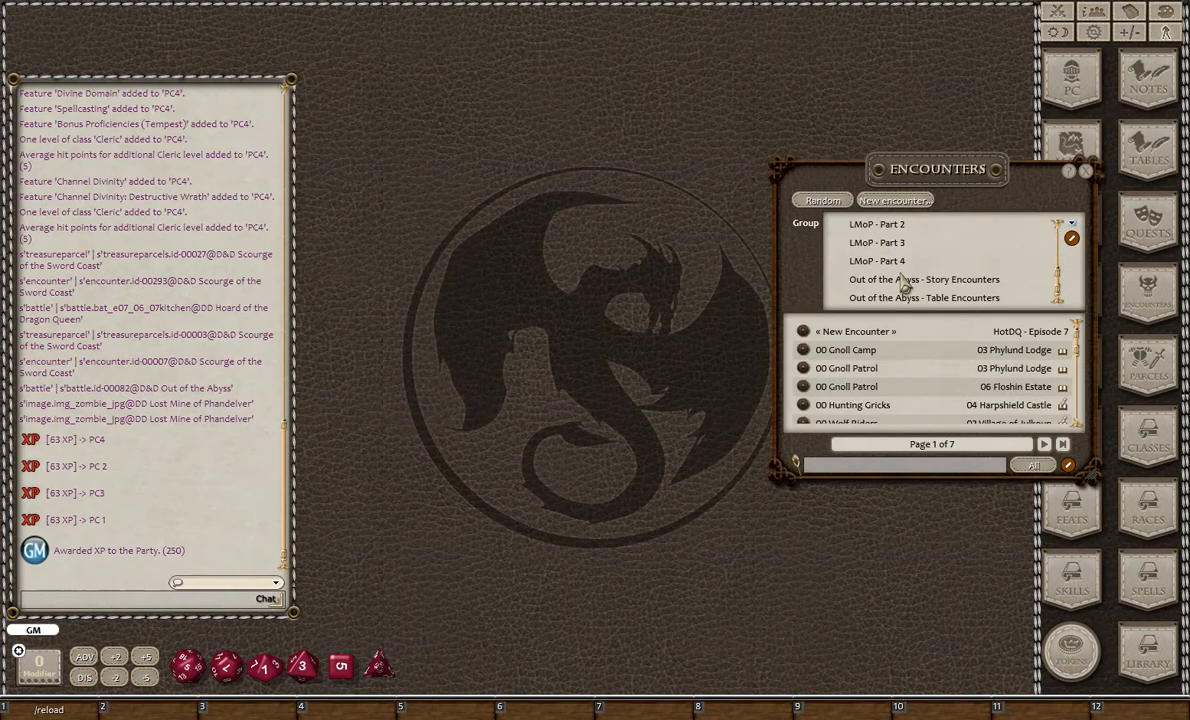
pyautogui.click(913, 281)
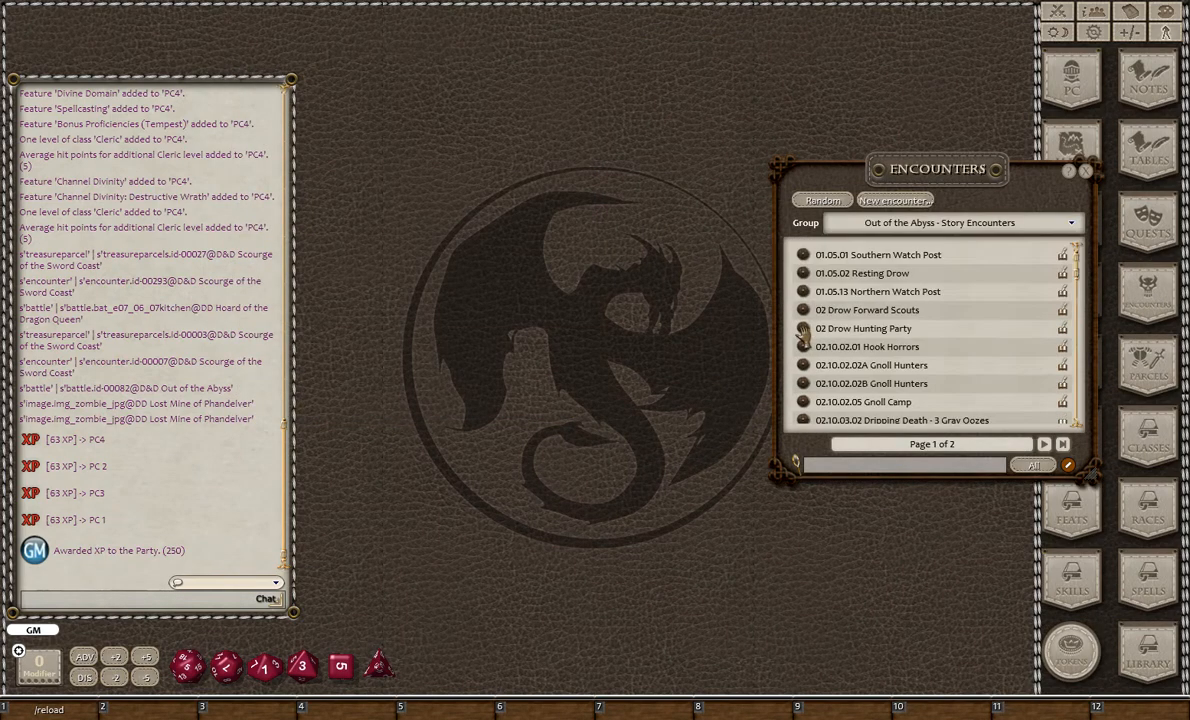
pyautogui.click(915, 366)
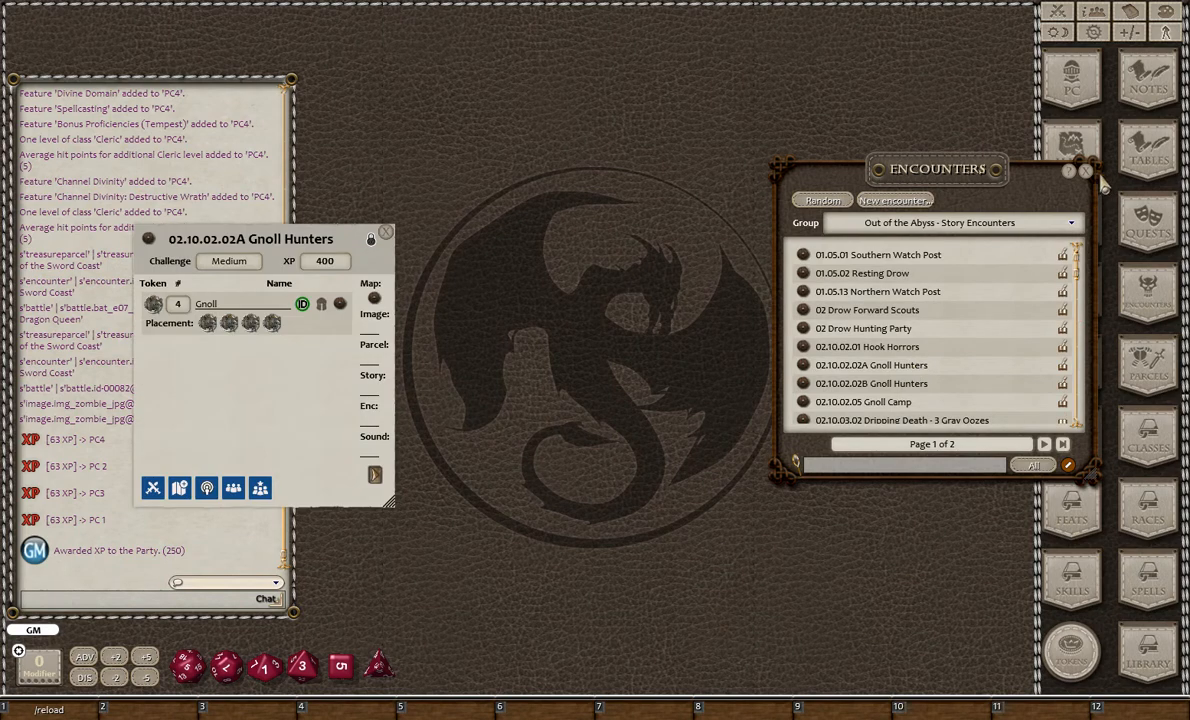
pyautogui.click(1088, 175)
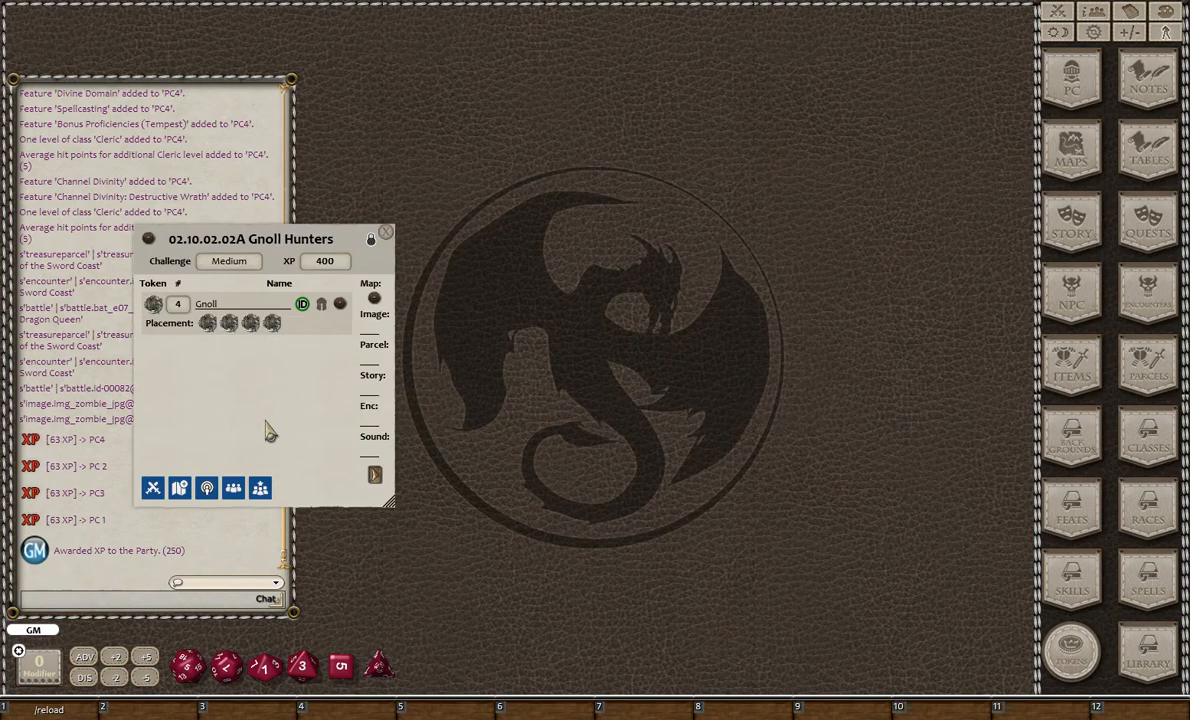
# - Add the Gnoll Hunters encounter to the combat tracker, open its Hook Horror Map, and move the map clear of the encounter
pyautogui.moveTo(245, 412); pyautogui.dragTo(780, 477)
pyautogui.click(695, 560)
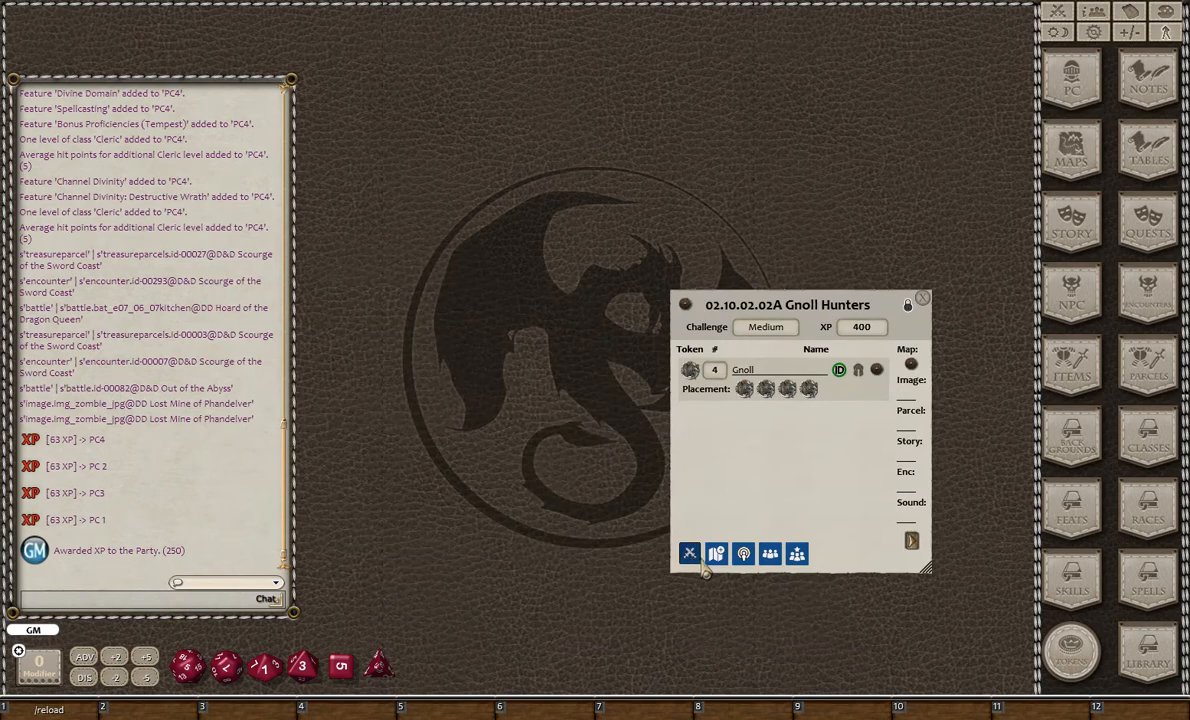
pyautogui.click(717, 556)
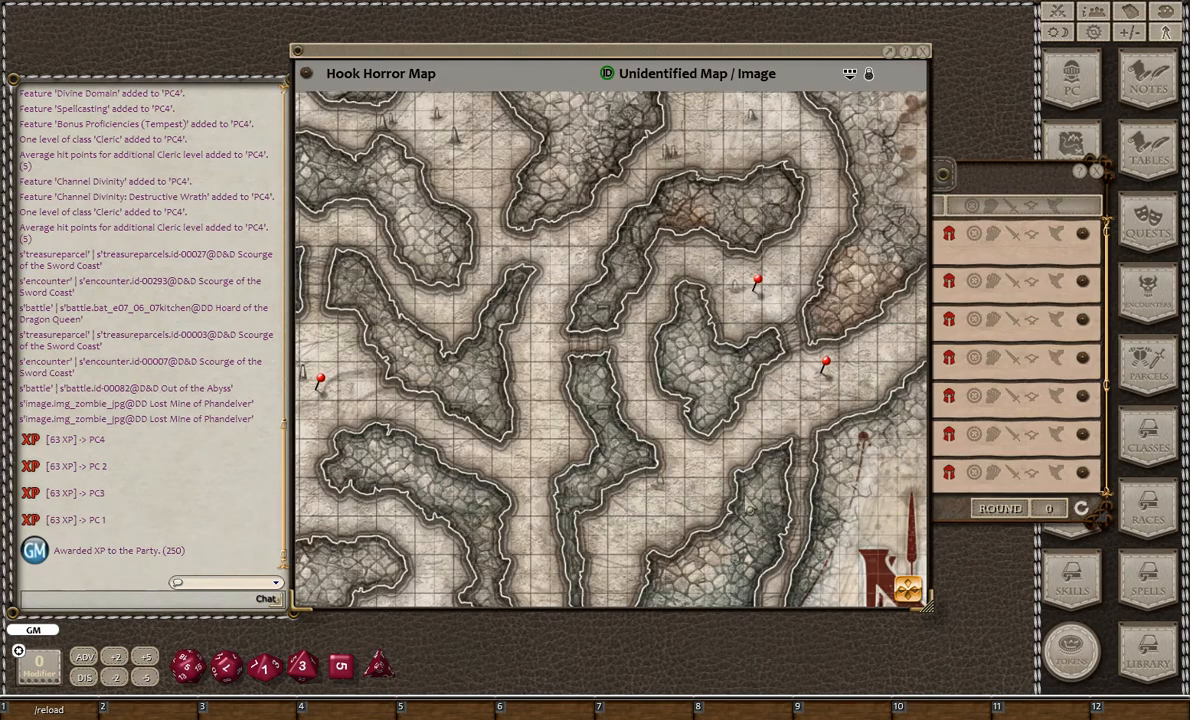
pyautogui.moveTo(931, 513); pyautogui.dragTo(640, 488)
pyautogui.click(816, 559)
pyautogui.click(721, 560)
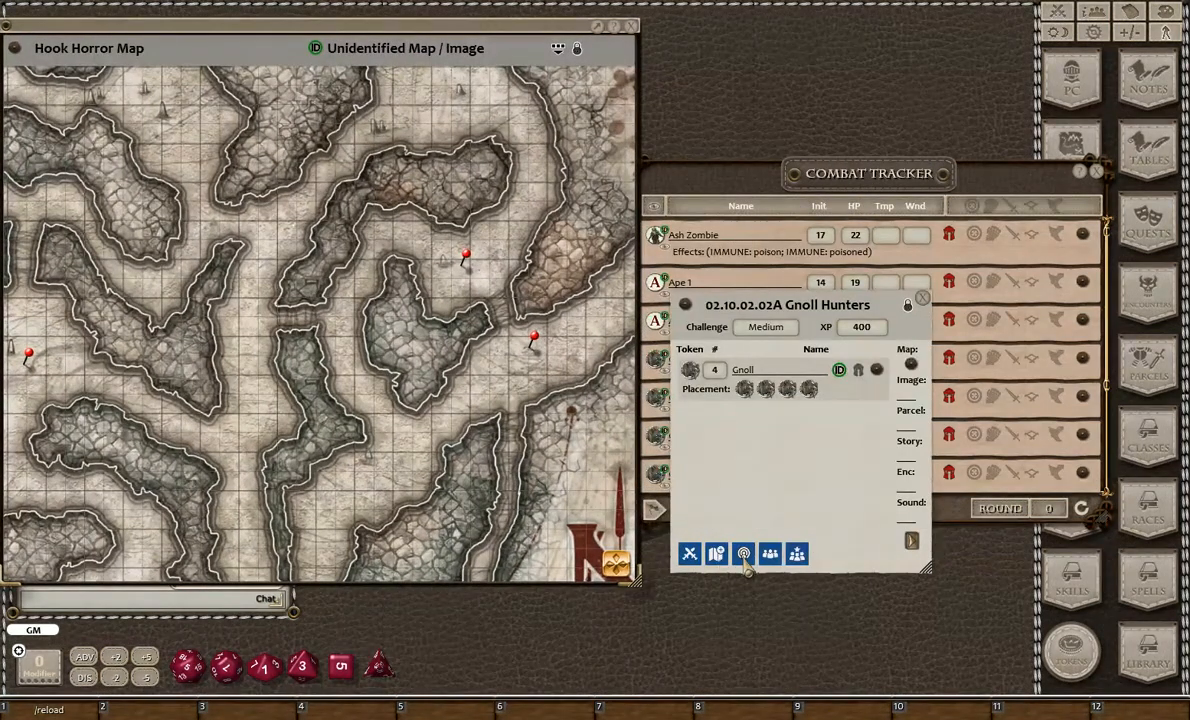
# - Arrange the map, encounter and tracker windows, and examine the Hook Horror Map and the gnoll entries in the combat tracker
pyautogui.scroll(-4, 405, 230)
pyautogui.scroll(4, 500, 388)
pyautogui.moveTo(525, 405); pyautogui.dragTo(493, 277)
pyautogui.scroll(-3, 575, 420)
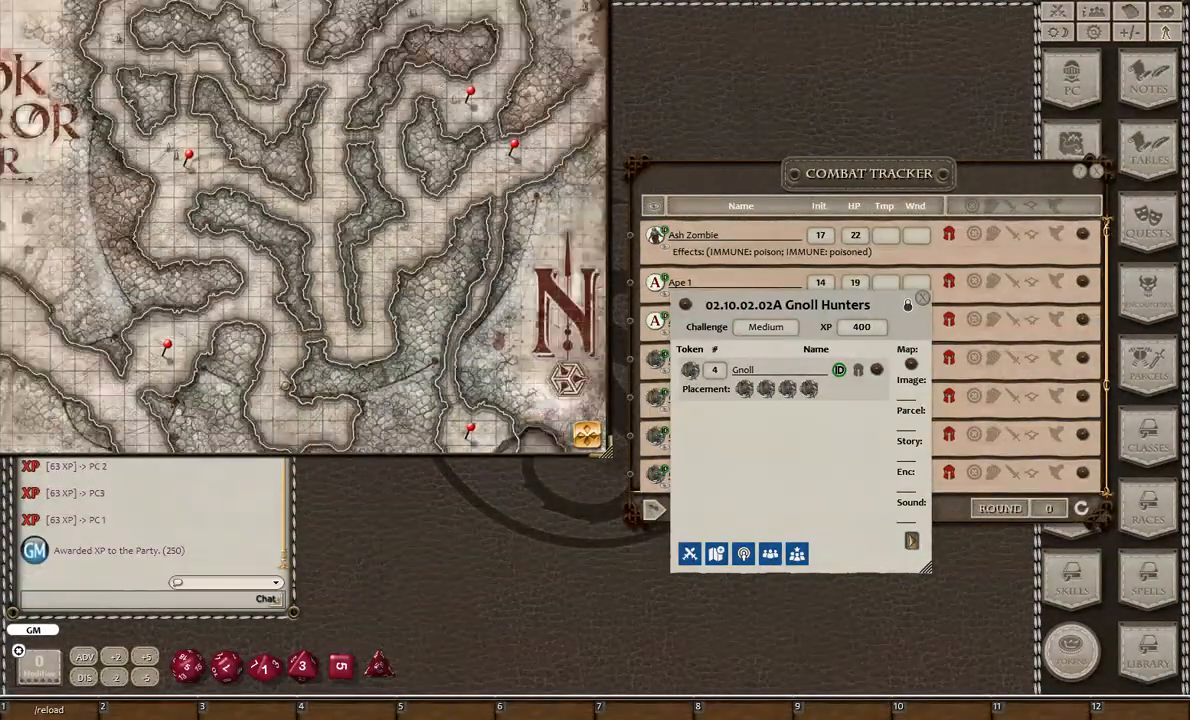
pyautogui.scroll(-2, 285, 379)
pyautogui.moveTo(863, 447); pyautogui.dragTo(986, 557)
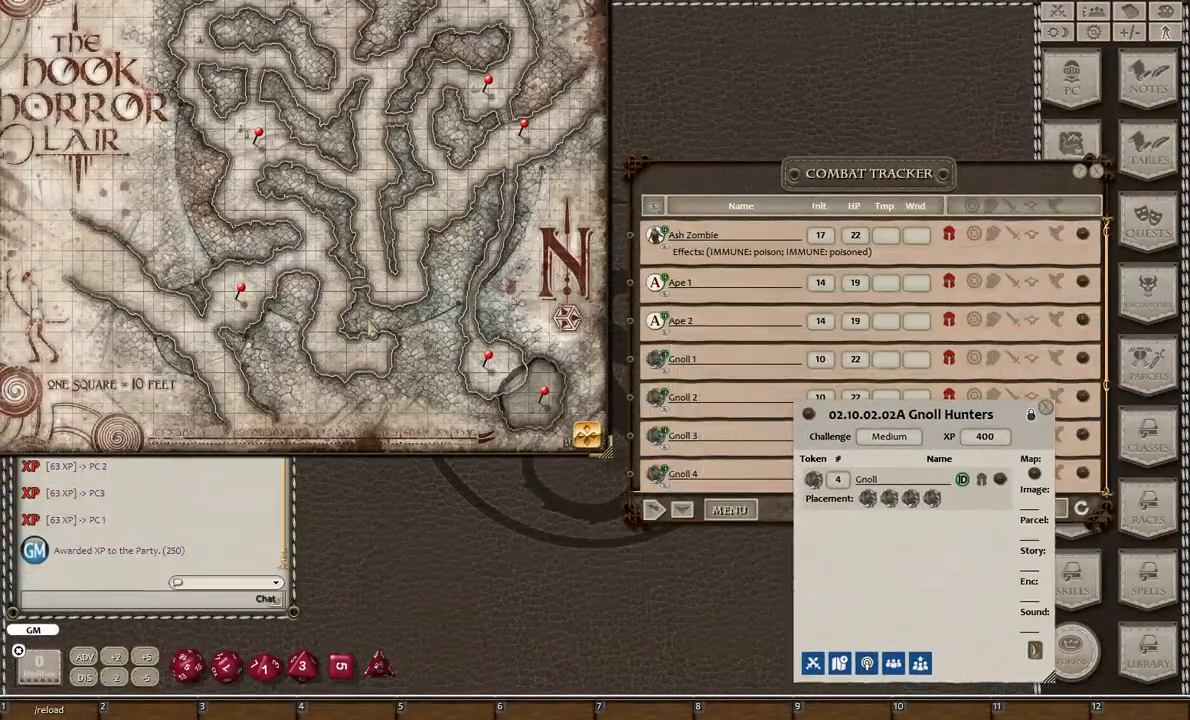
pyautogui.moveTo(354, 289); pyautogui.dragTo(396, 439)
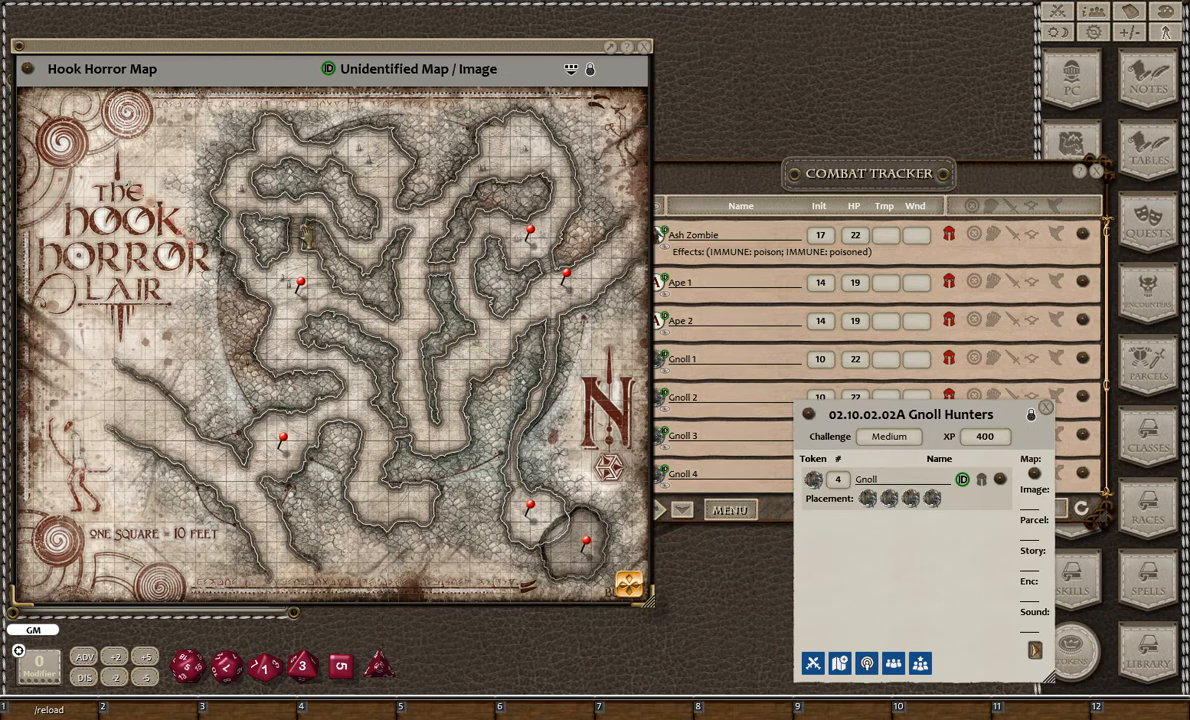
pyautogui.moveTo(914, 161); pyautogui.dragTo(916, 85)
pyautogui.scroll(-2, 850, 180)
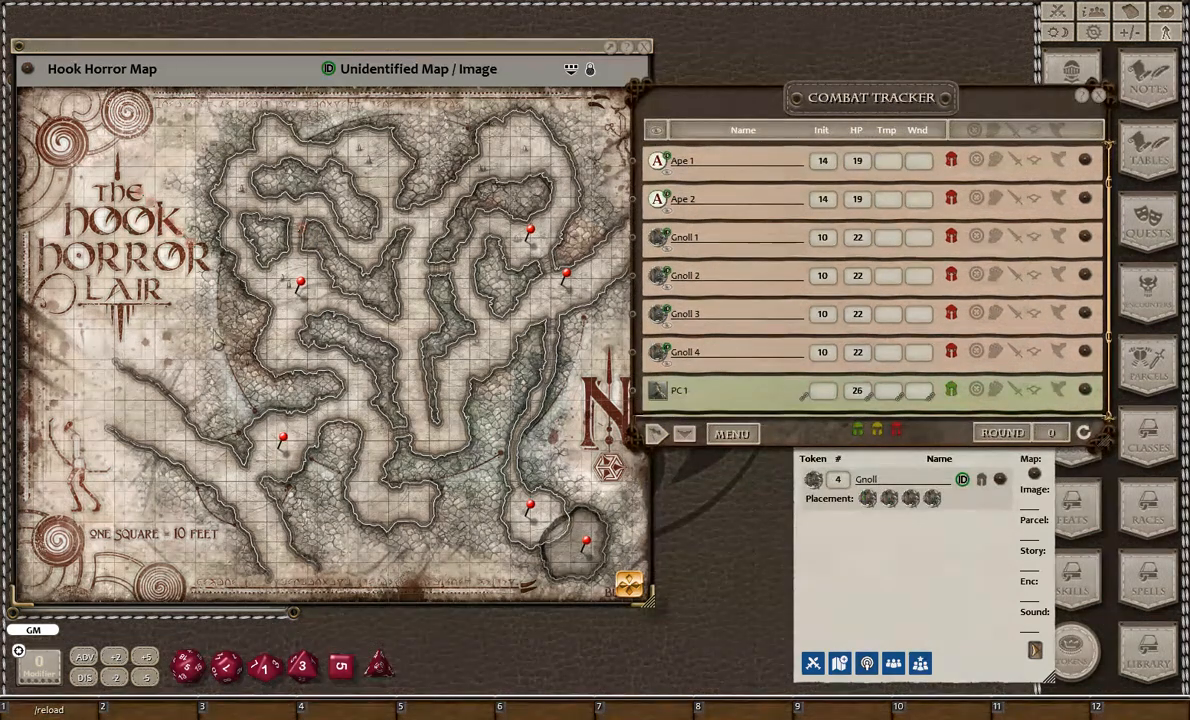
pyautogui.click(211, 315)
pyautogui.scroll(5, 216, 263)
# - Share the Gnoll Hunters encounter's NPC image with the players and close the Gnoll image
pyautogui.click(863, 638)
pyautogui.click(867, 662)
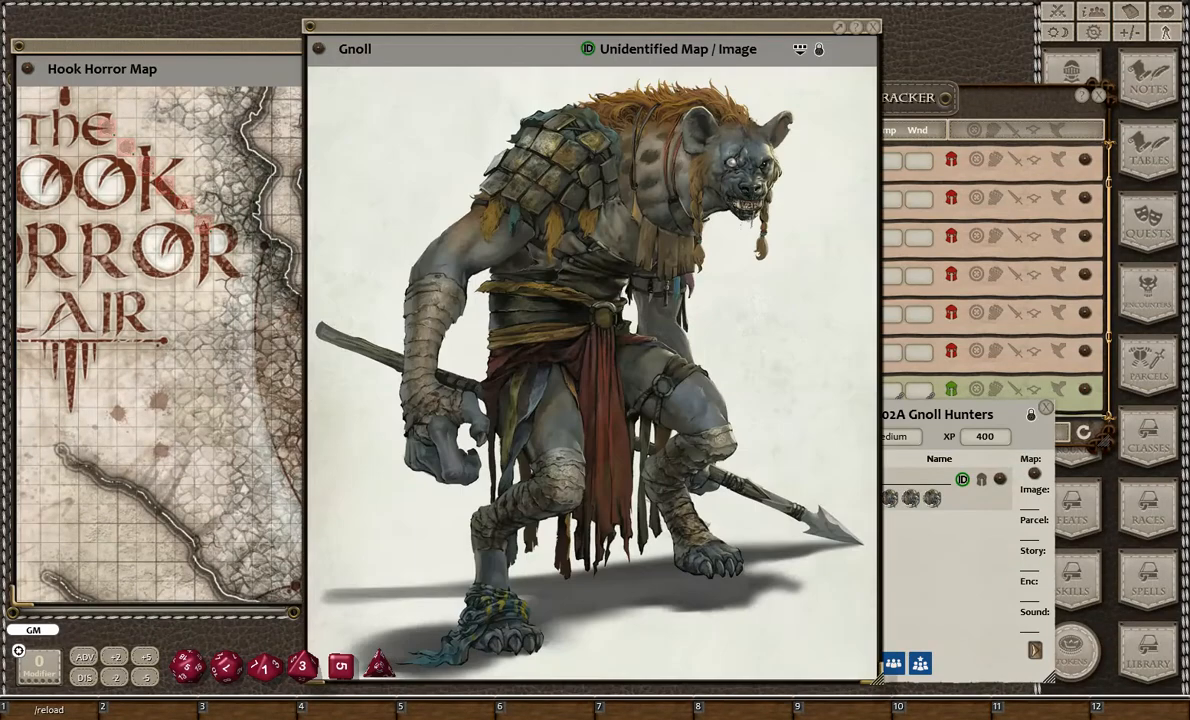
pyautogui.click(873, 27)
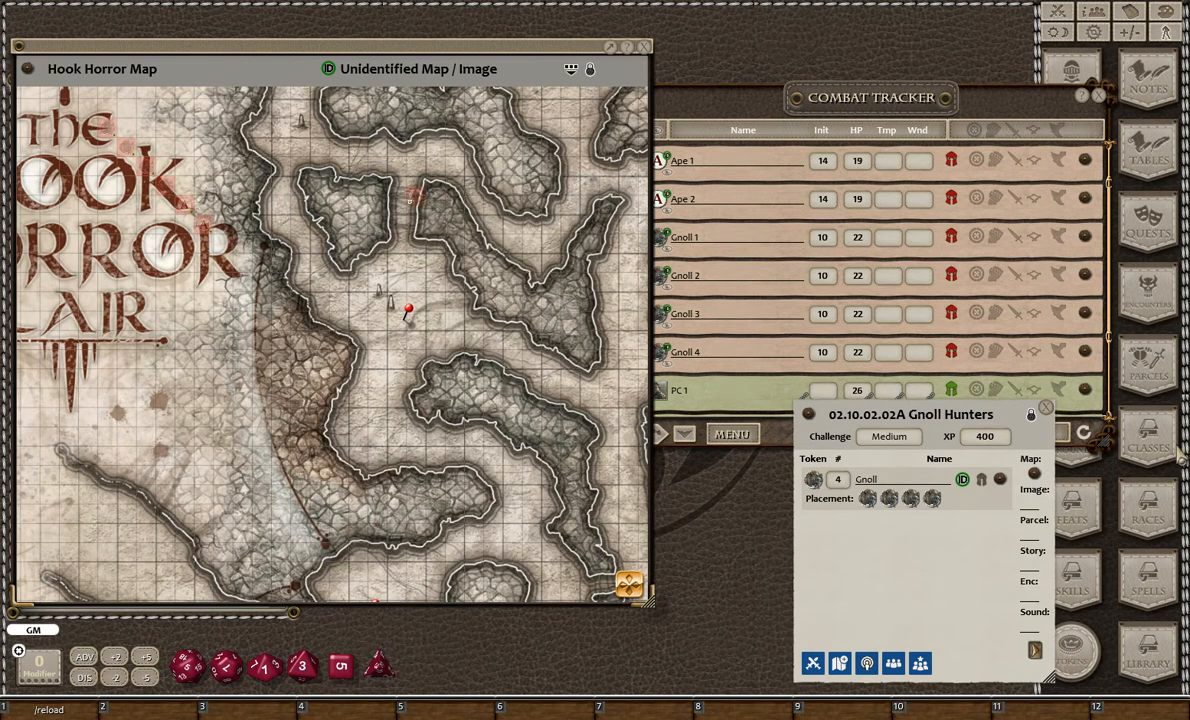
# - Award the Gnoll Hunters XP to the party, and close the encounter, its map and the combat tracker
pyautogui.click(1046, 410)
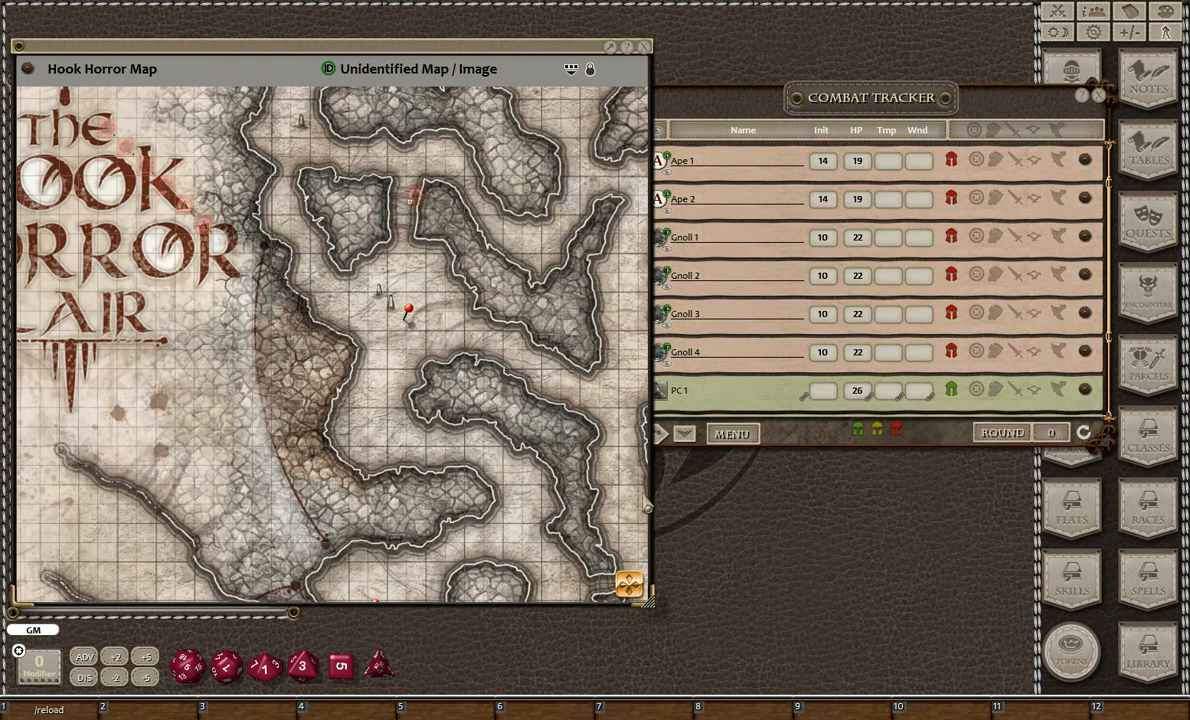
pyautogui.click(645, 47)
pyautogui.click(1099, 95)
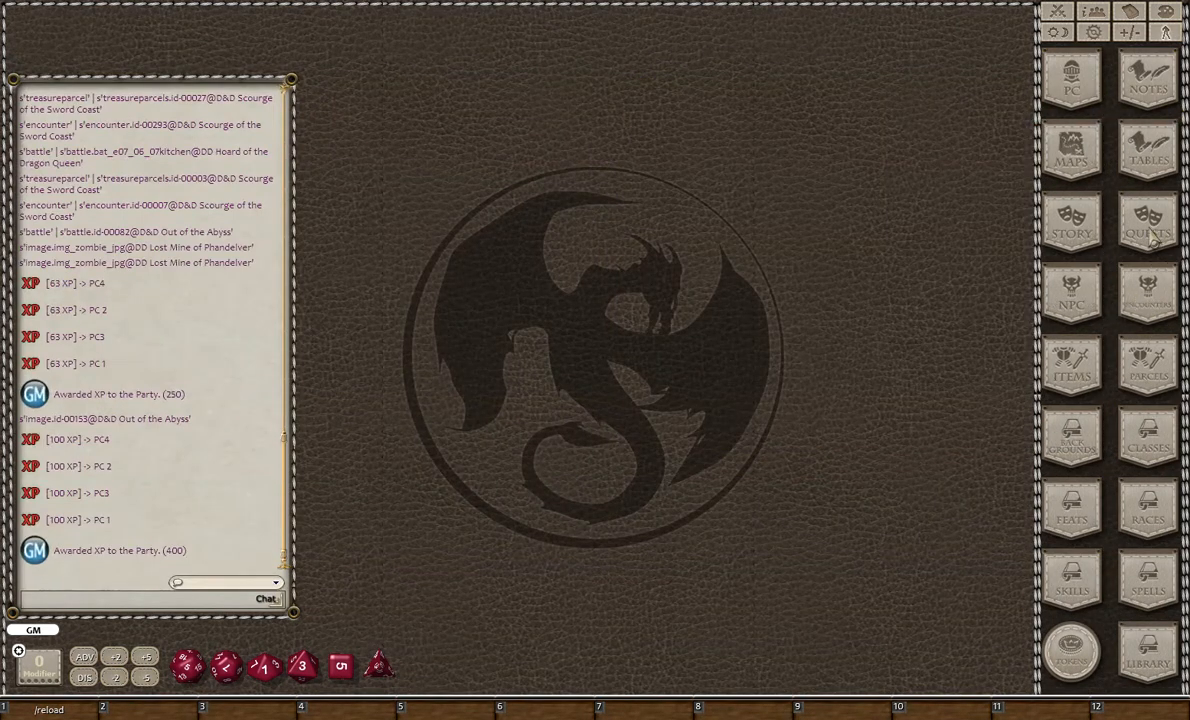
# - Recheck the Gnoll Hunters encounter and close it, then open 02.10.02.05 Gnoll Camp and close the encounter list
pyautogui.click(1148, 293)
pyautogui.scroll(-10, 893, 350)
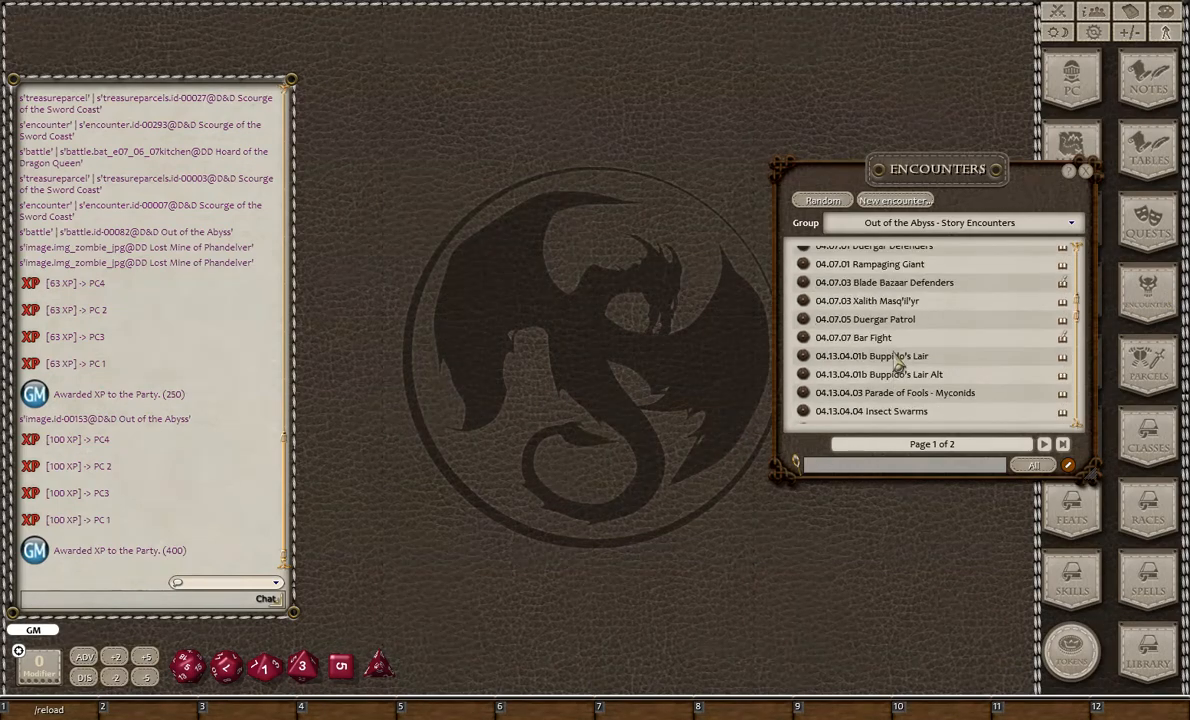
pyautogui.scroll(10, 893, 350)
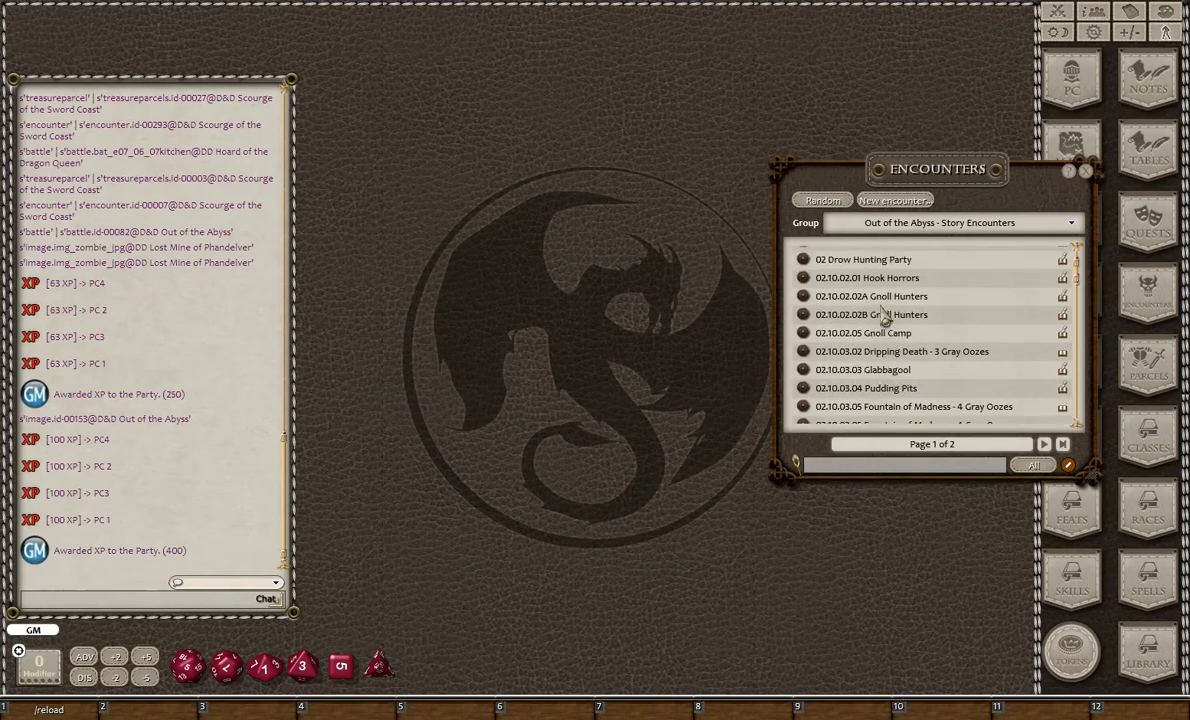
pyautogui.click(884, 296)
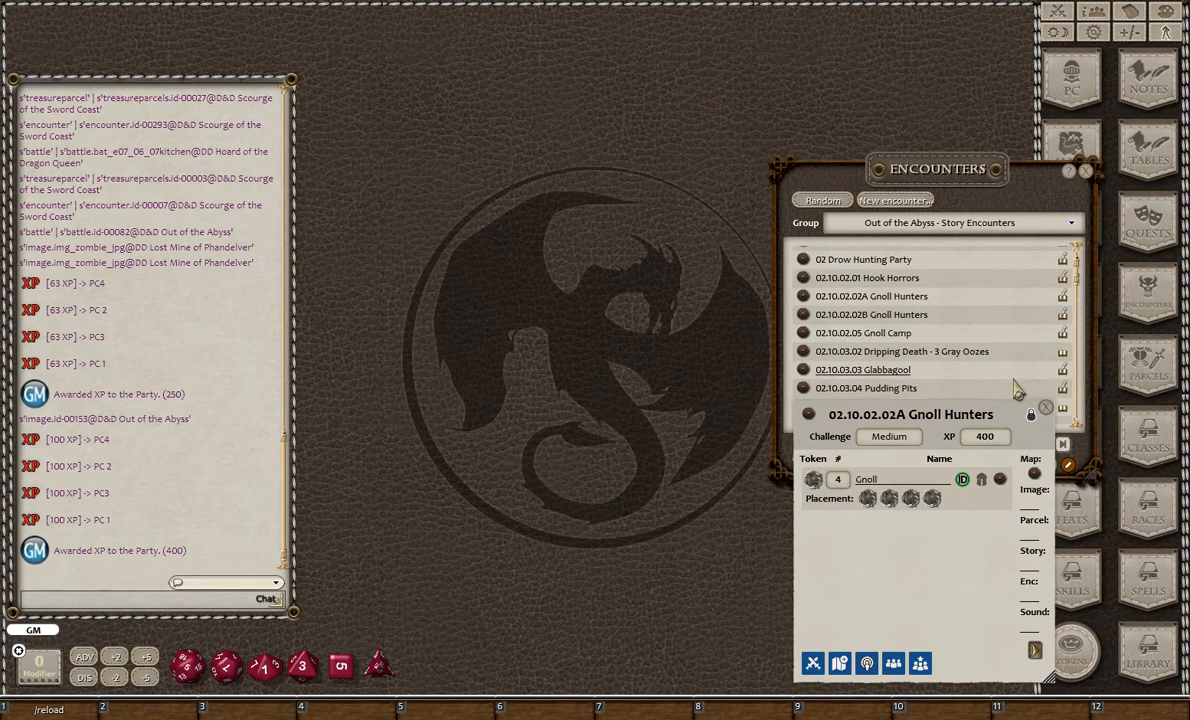
pyautogui.click(1045, 408)
pyautogui.click(800, 333)
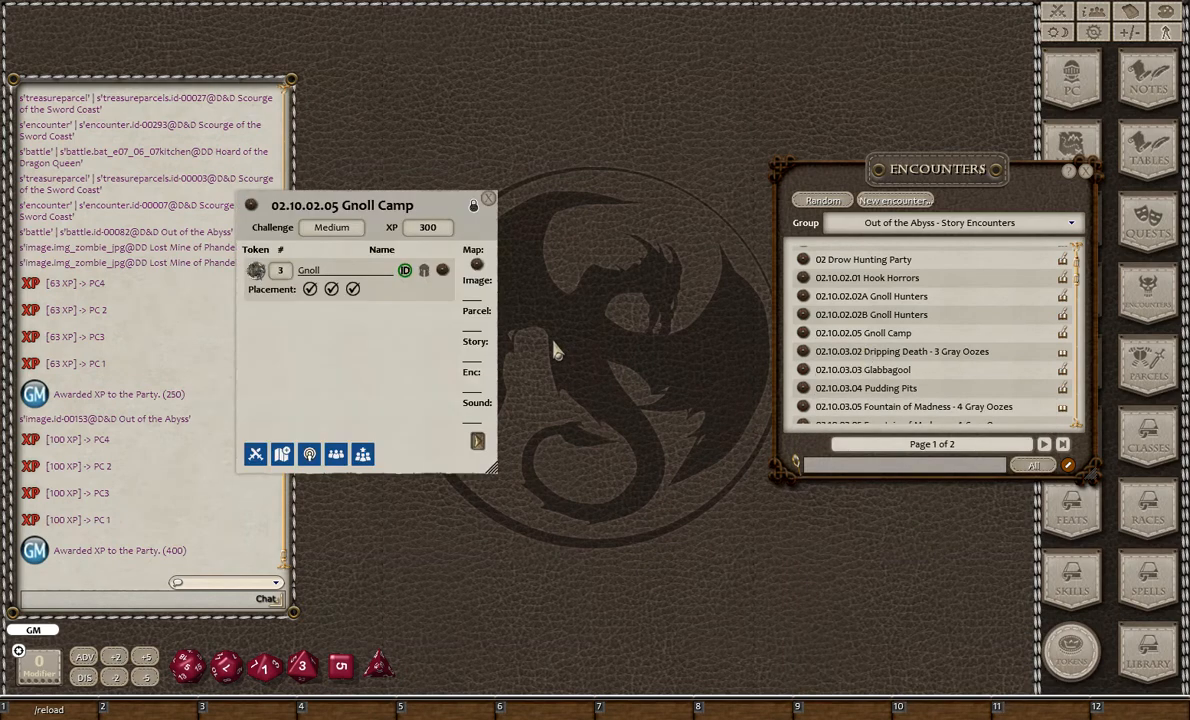
pyautogui.moveTo(386, 363); pyautogui.dragTo(503, 350)
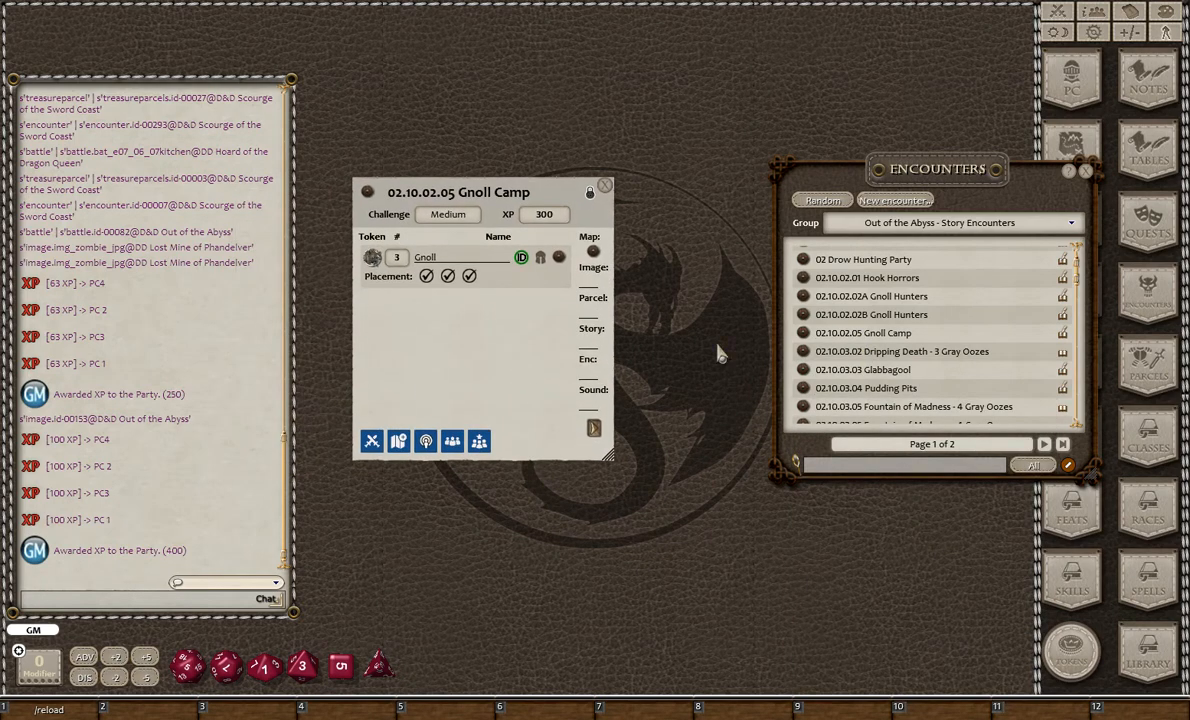
pyautogui.click(1086, 174)
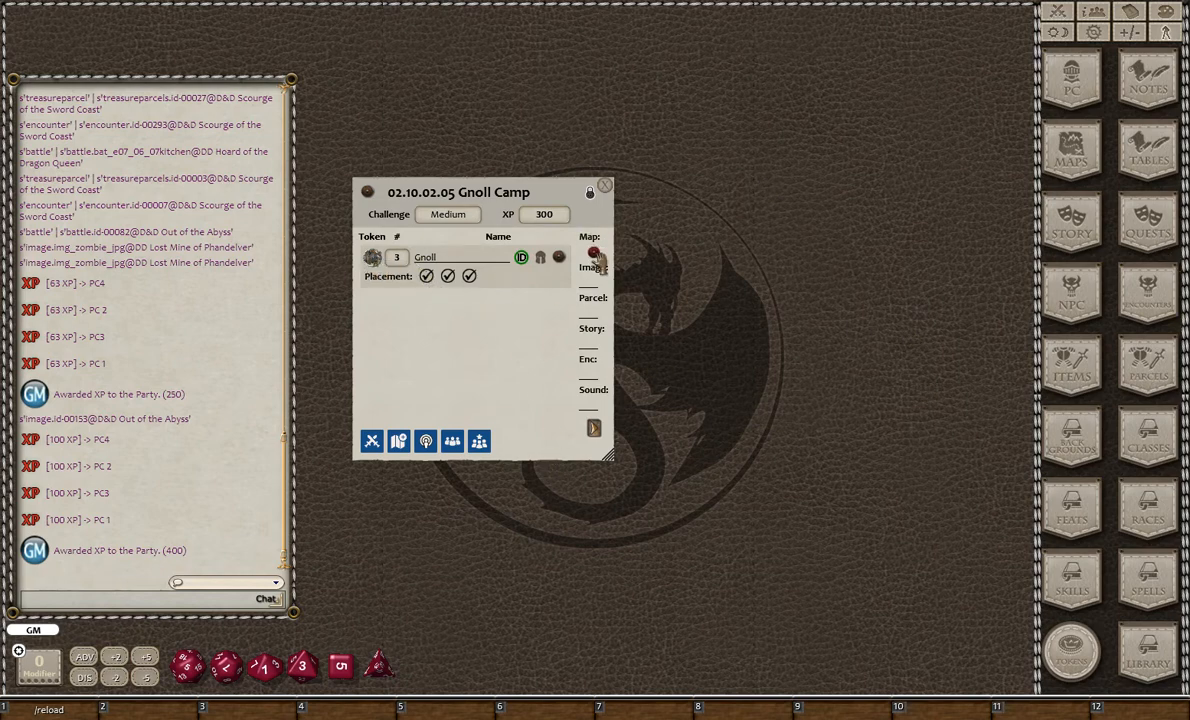
# - Check the map linked to the Gnoll Camp encounter, then close the map and the encounter
pyautogui.click(593, 251)
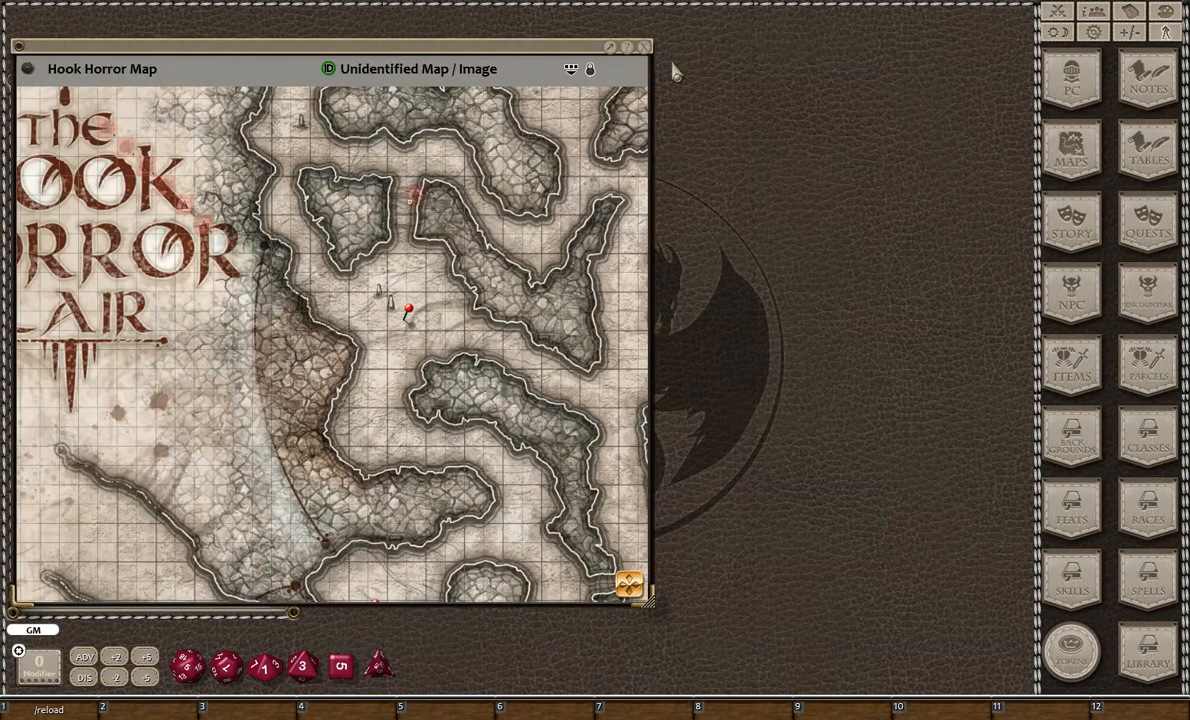
pyautogui.click(643, 47)
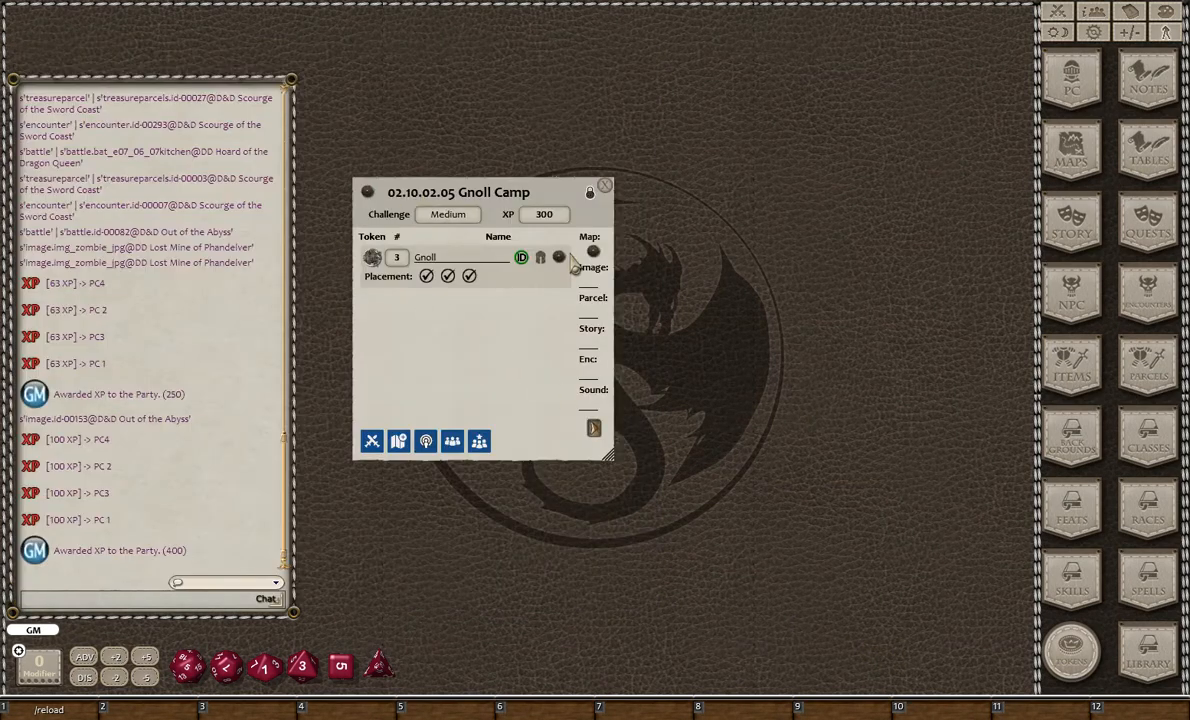
pyautogui.moveTo(505, 352); pyautogui.dragTo(565, 329)
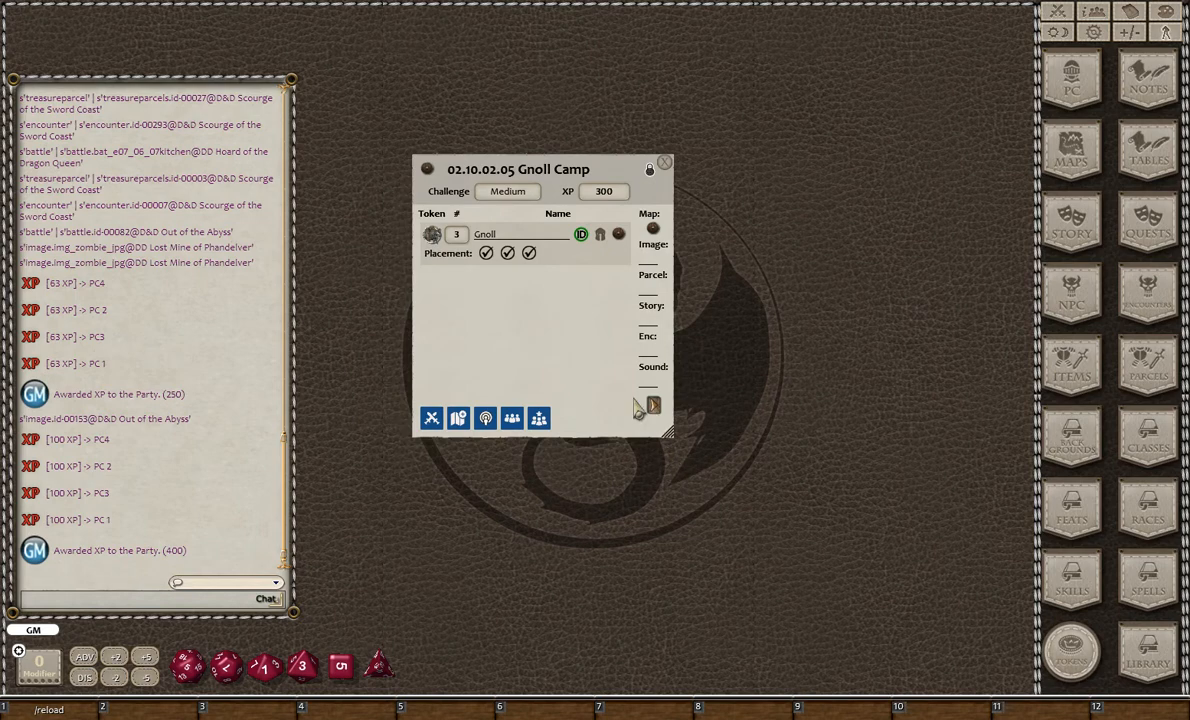
pyautogui.moveTo(563, 376); pyautogui.dragTo(628, 416)
pyautogui.click(730, 202)
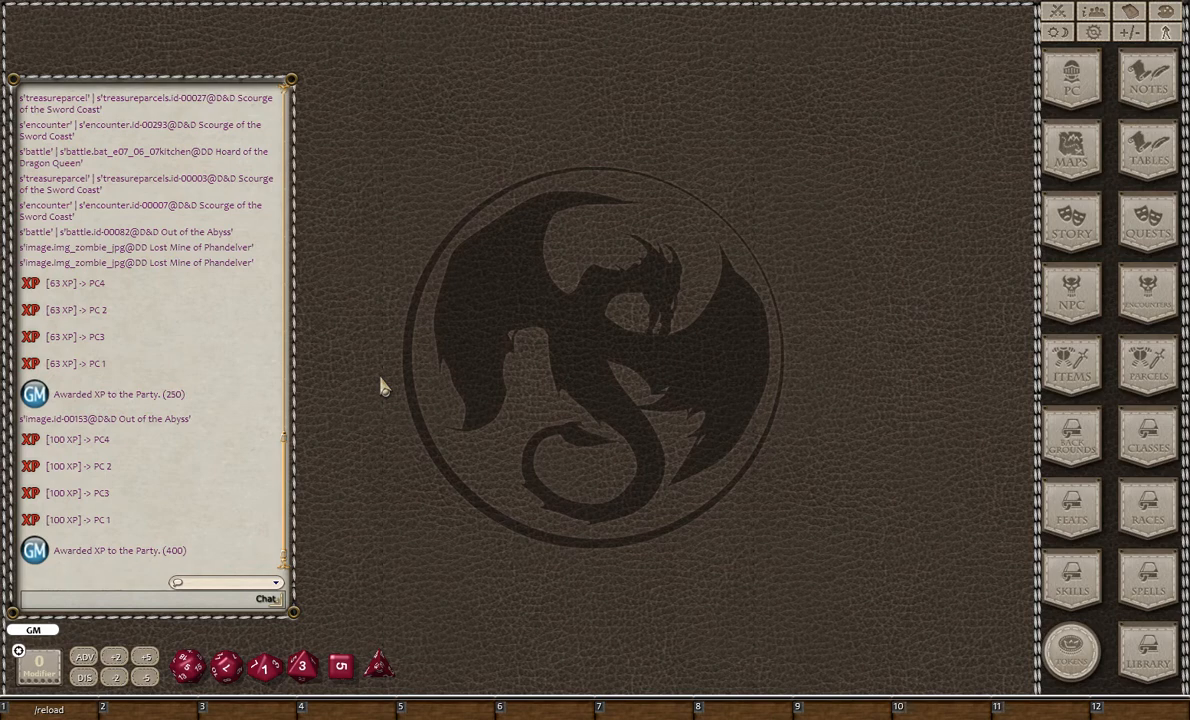
# - Reopen the encounter list, browse the Out of the Abyss story encounters, and reposition the list window
pyautogui.click(1161, 311)
pyautogui.scroll(-10, 925, 403)
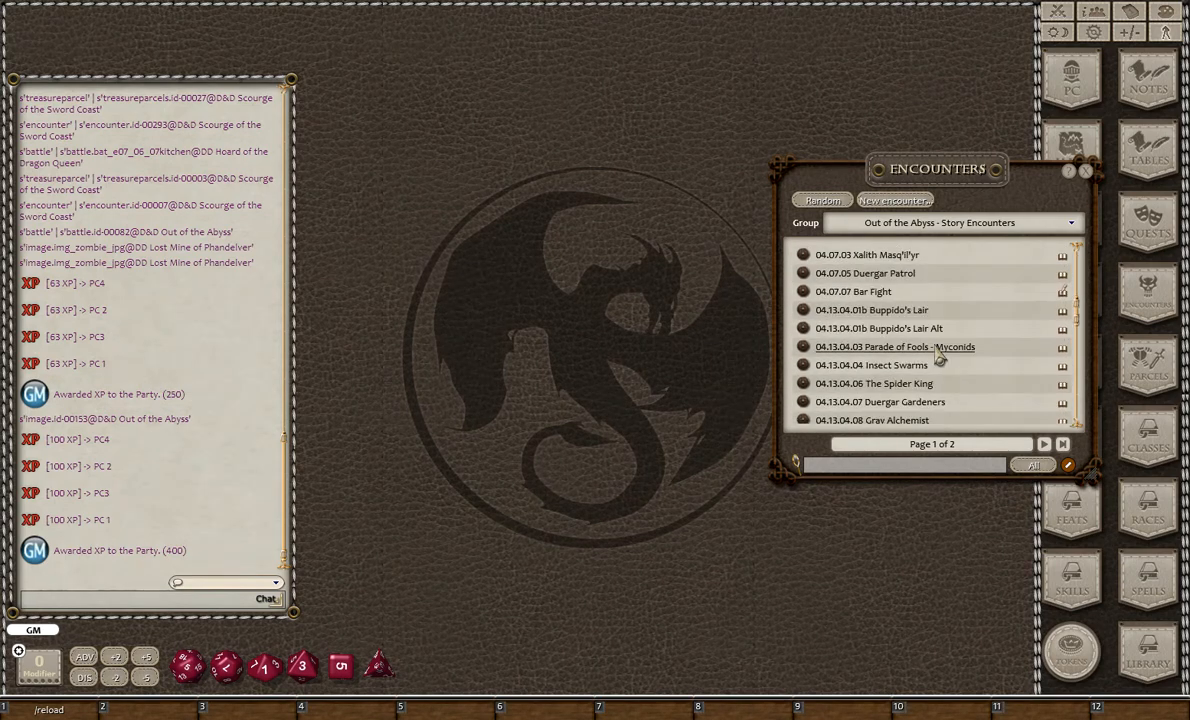
pyautogui.moveTo(925, 203); pyautogui.dragTo(873, 259)
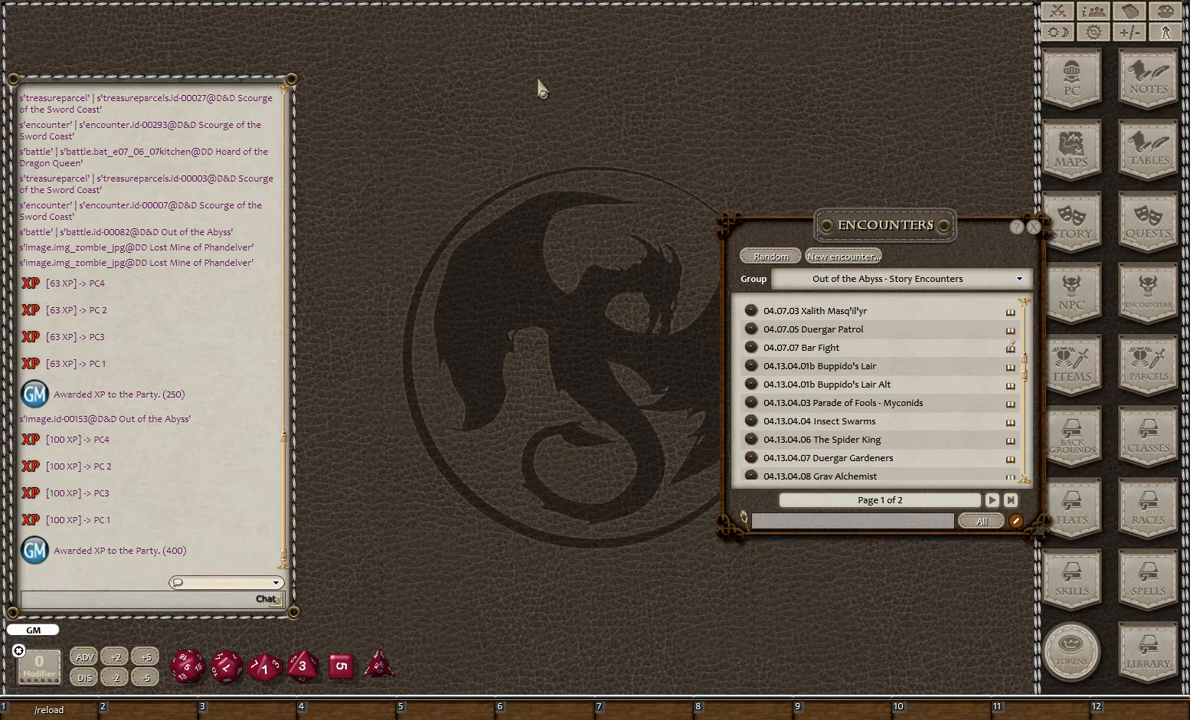
pyautogui.moveTo(884, 262); pyautogui.dragTo(842, 274)
pyautogui.moveTo(864, 343); pyautogui.dragTo(873, 381)
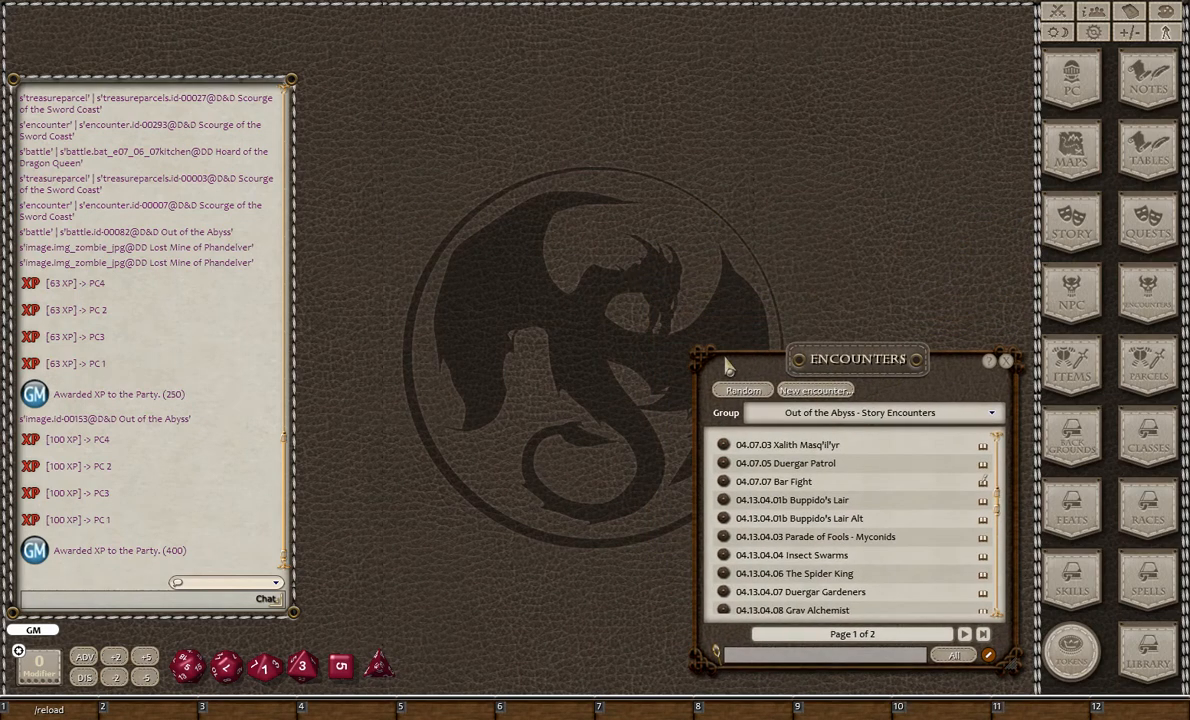
pyautogui.moveTo(833, 361)
pyautogui.mouseDown()
pyautogui.moveTo(806, 334)
pyautogui.moveTo(840, 374)
pyautogui.mouseUp()
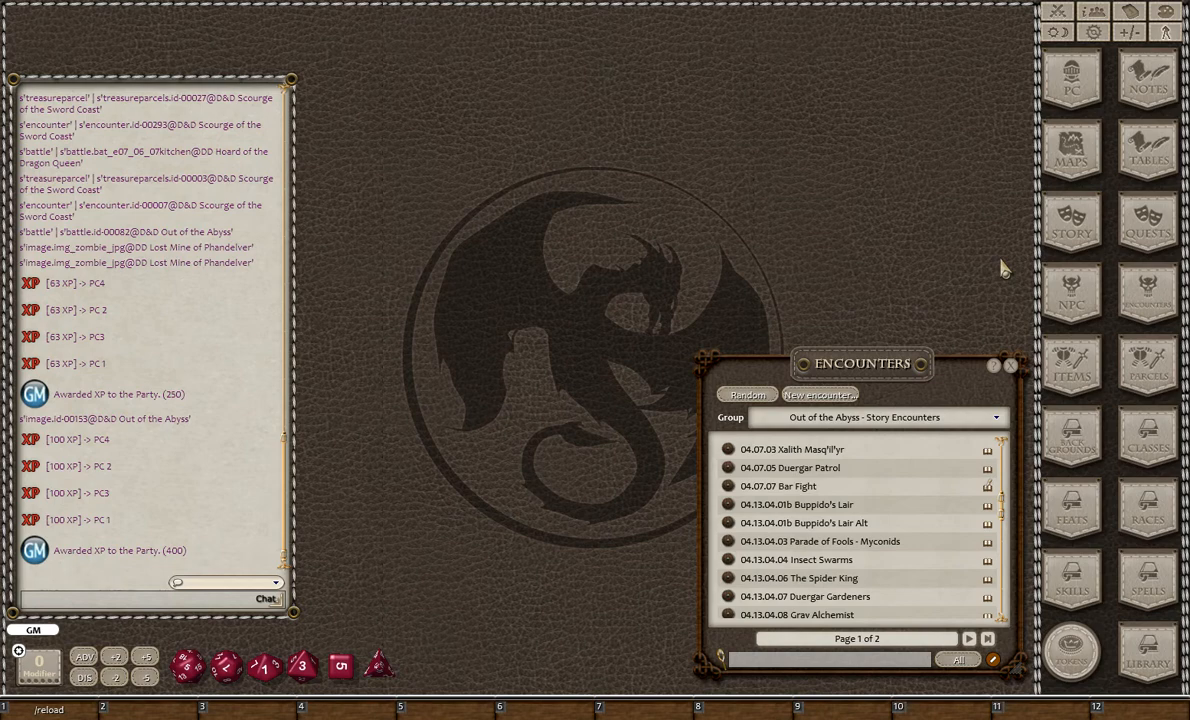
pyautogui.moveTo(852, 377)
pyautogui.mouseDown()
pyautogui.moveTo(812, 343)
pyautogui.moveTo(849, 375)
pyautogui.mouseUp()
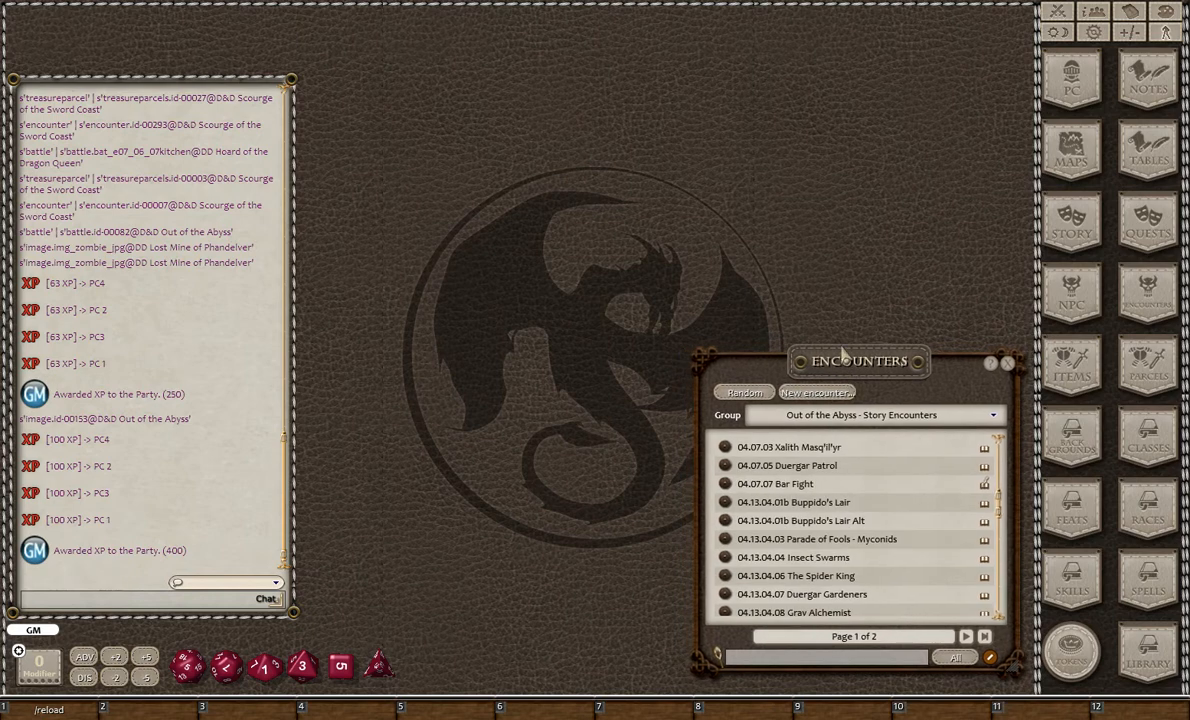